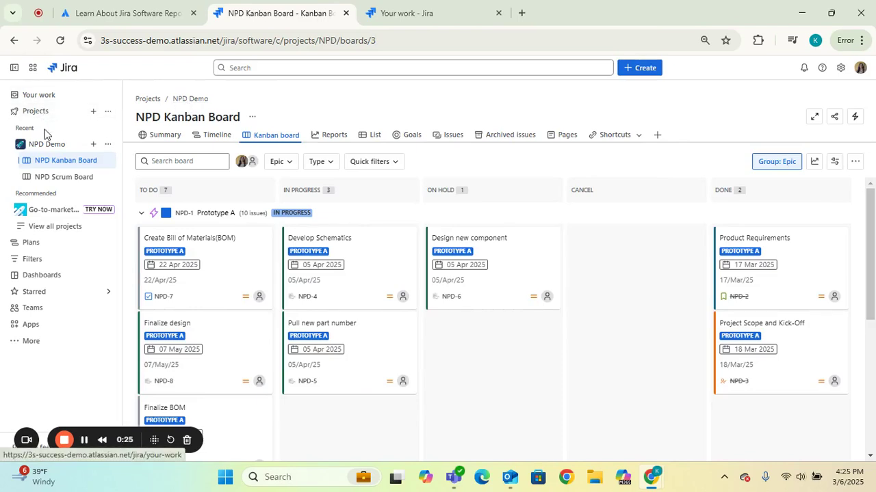
Step: Start creating a new dashboard and name it "NPD Demo Project Dashboard"
click(14, 112)
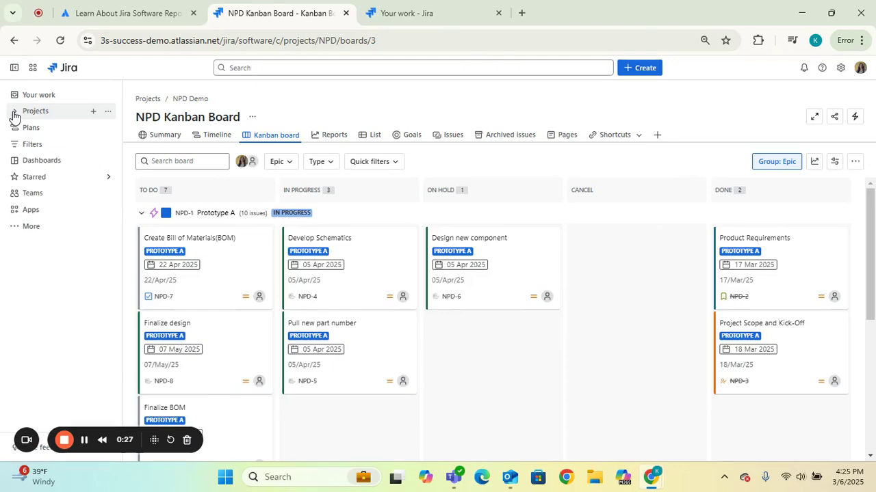
click(15, 164)
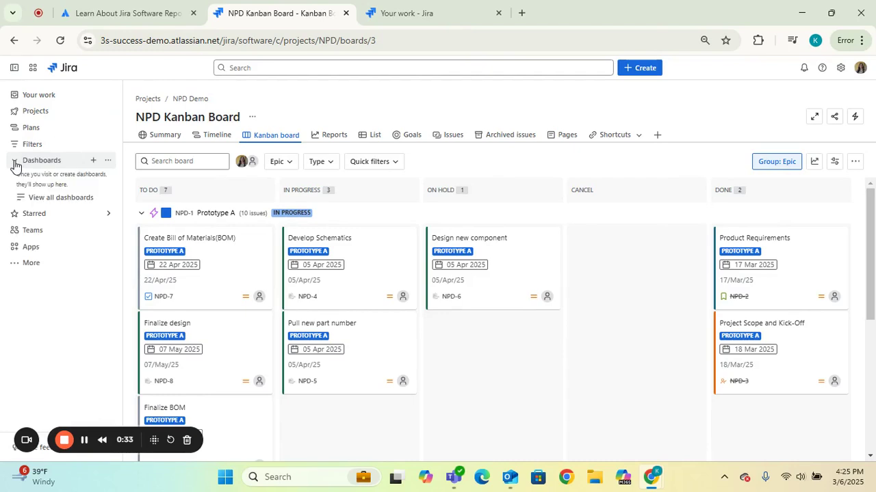
click(92, 162)
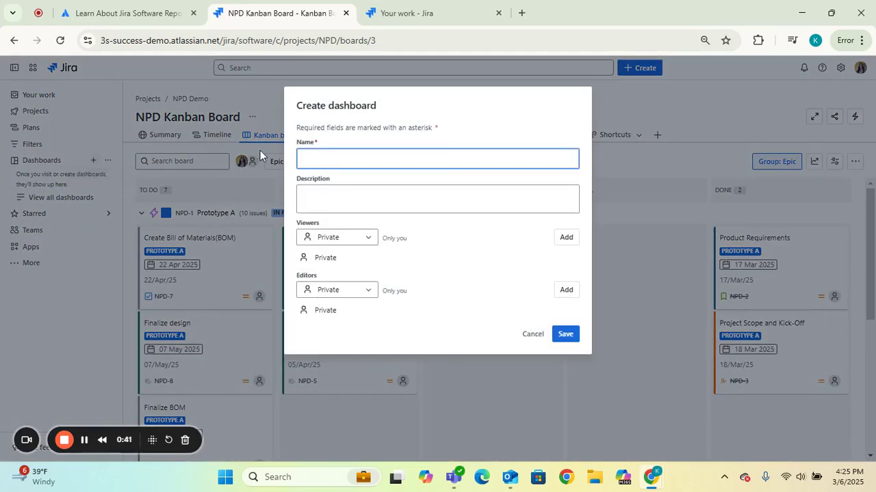
text(NPD Dasho)
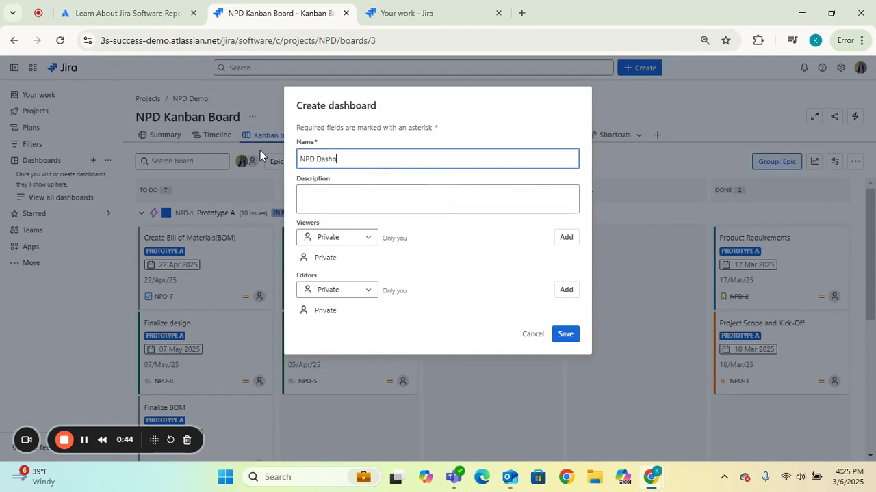
key(BackSpace)
key(BackSpace)
key(BackSpace)
key(BackSpace)
text(Demp R)
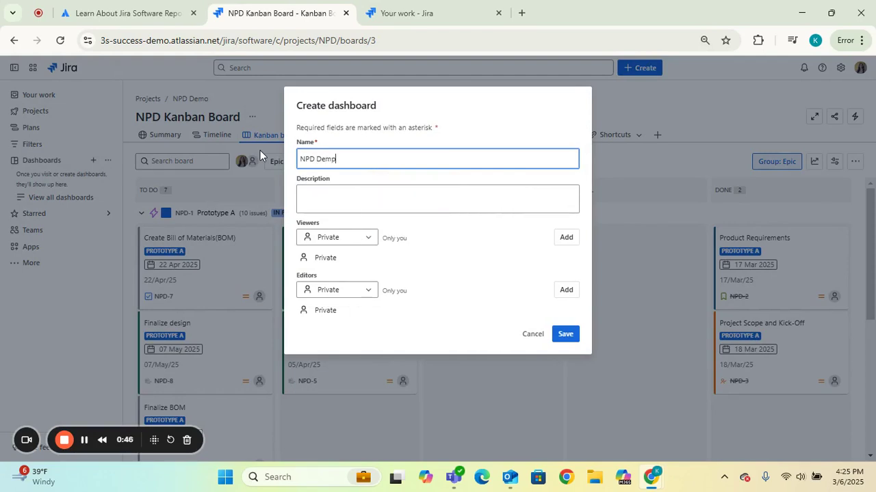
key(BackSpace)
key(BackSpace)
key(BackSpace)
text(o Project Das)
key(BackSpace)
text(shboard)
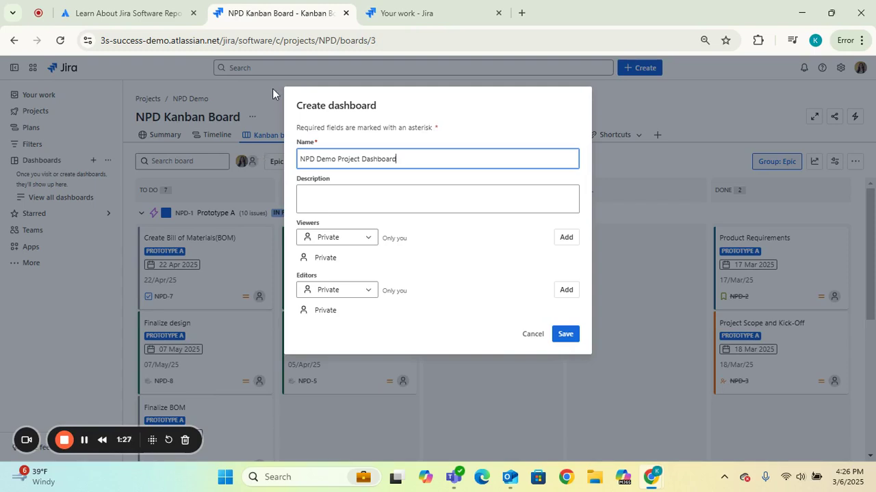
Step: Add the NPD Demo project with all roles as viewers of the dashboard, leaving the description empty
click(356, 203)
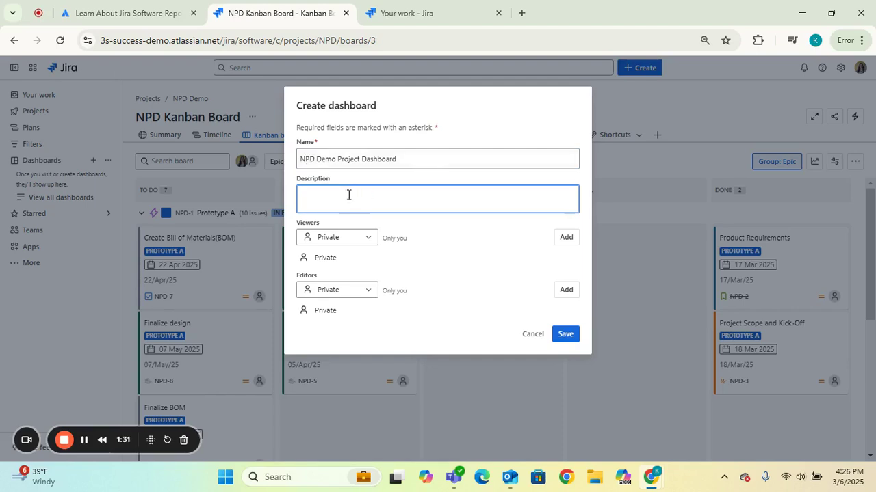
click(369, 239)
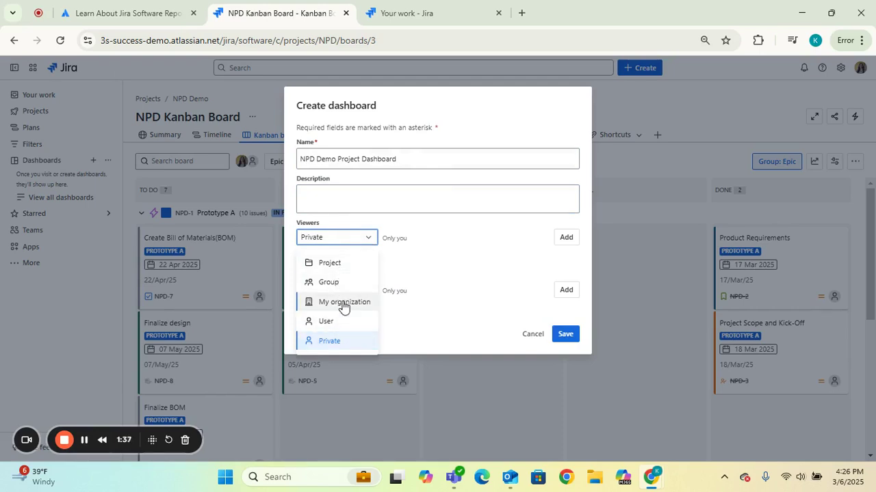
click(484, 228)
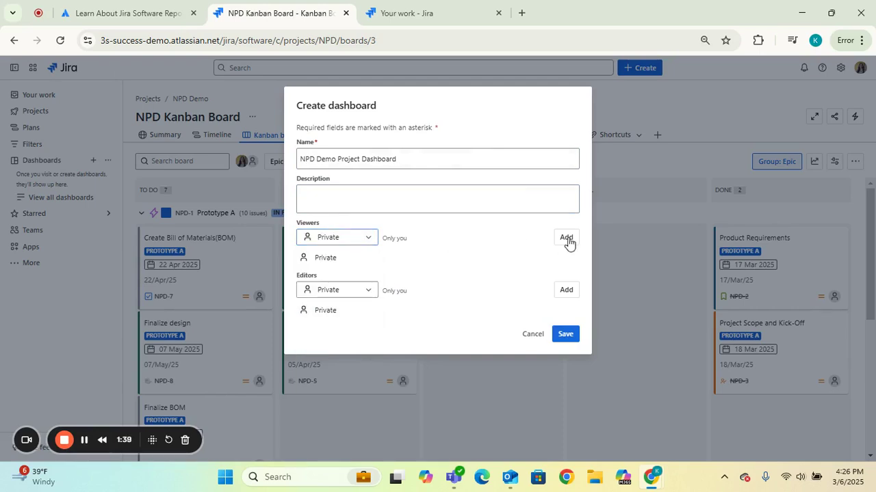
click(371, 241)
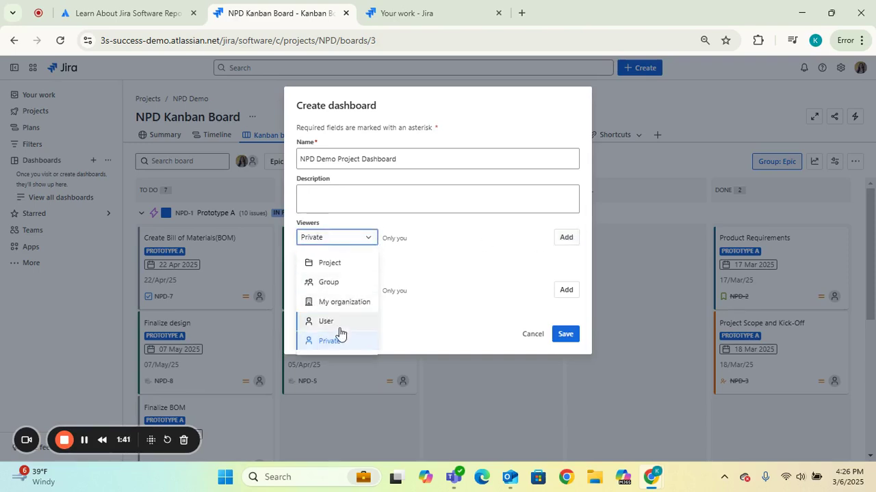
click(361, 263)
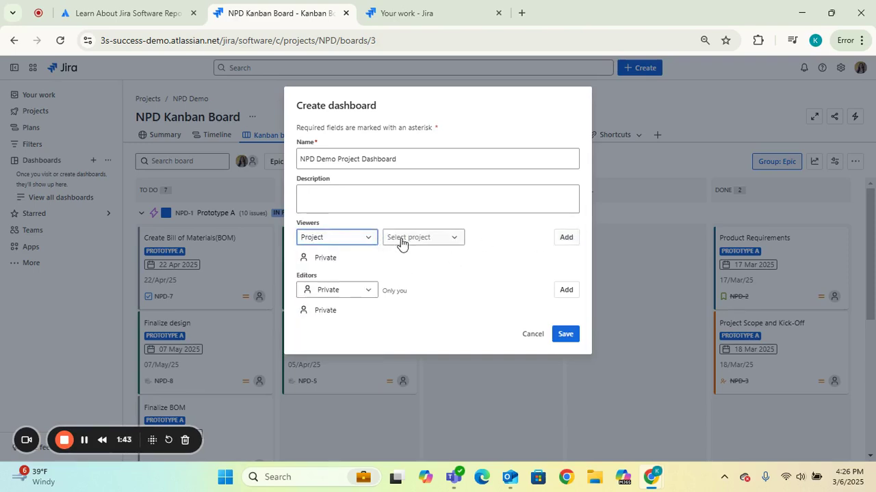
click(402, 241)
click(419, 264)
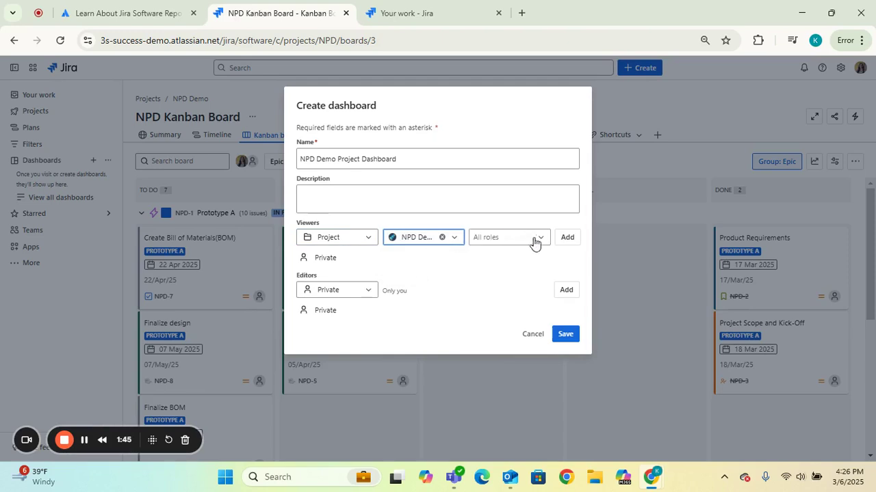
click(518, 240)
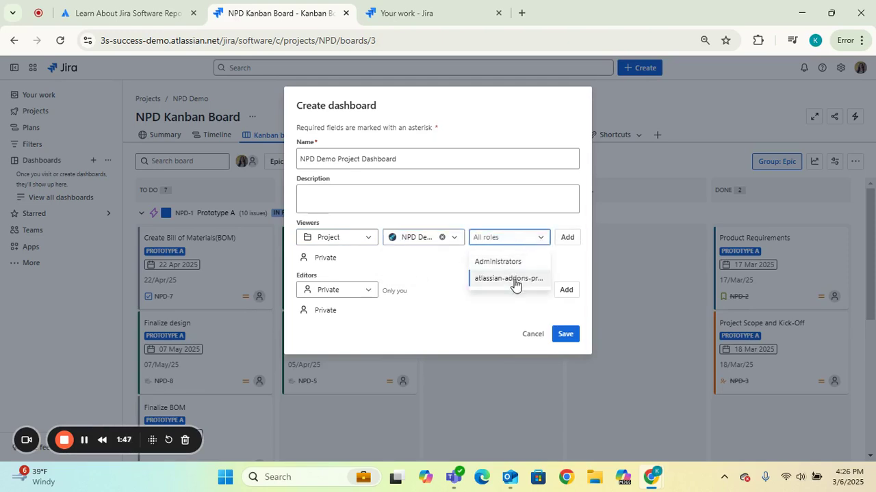
click(531, 222)
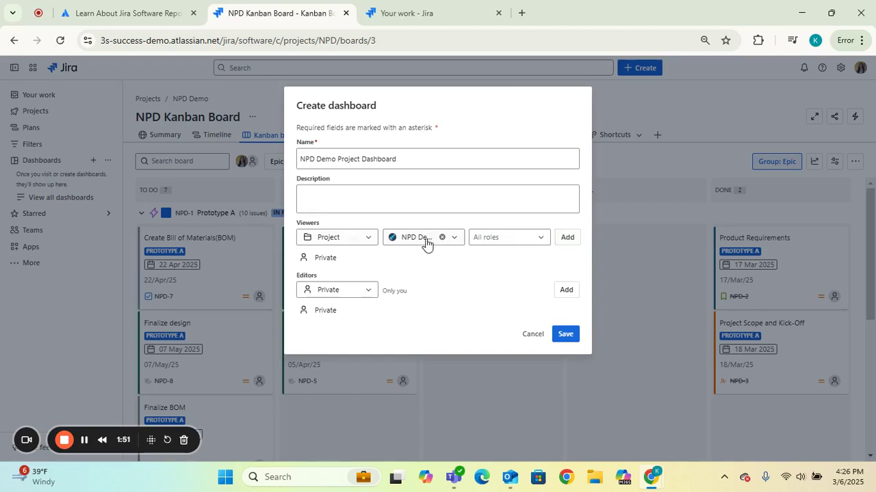
click(567, 244)
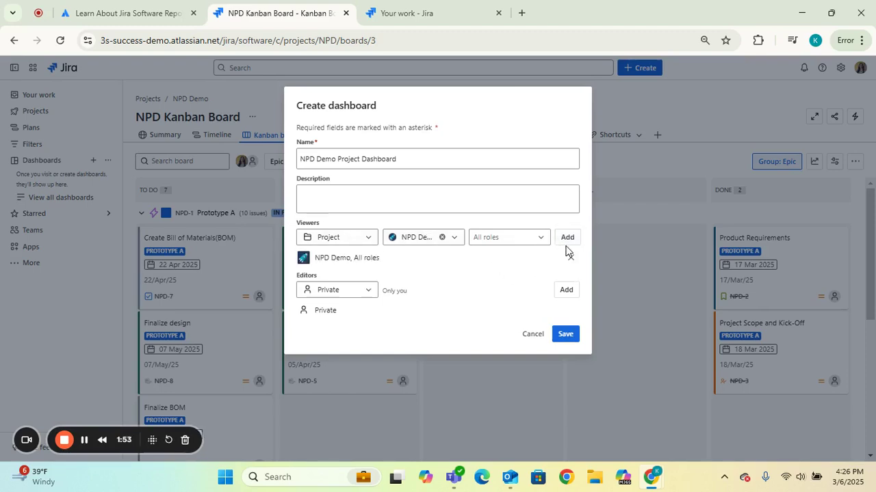
drag(318, 258, 383, 264)
click(383, 263)
Step: Choose Project as the editor type without selecting or adding a project, and save the new dashboard
click(366, 294)
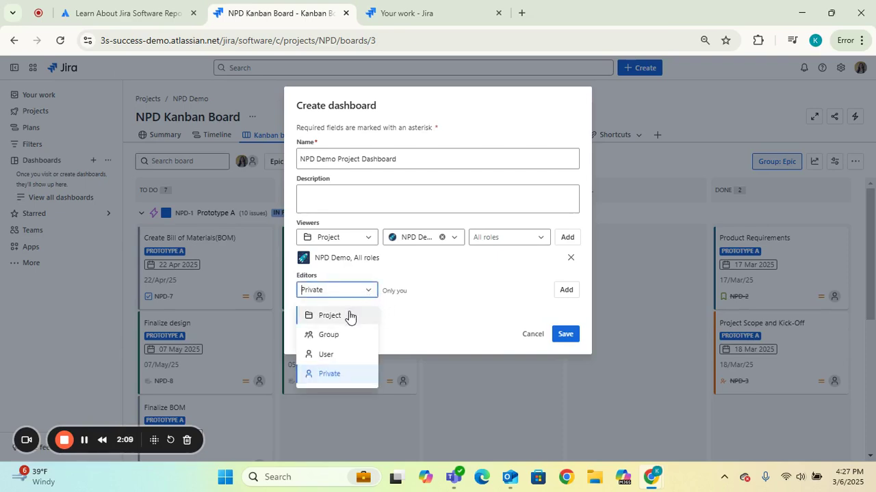
click(348, 316)
click(371, 289)
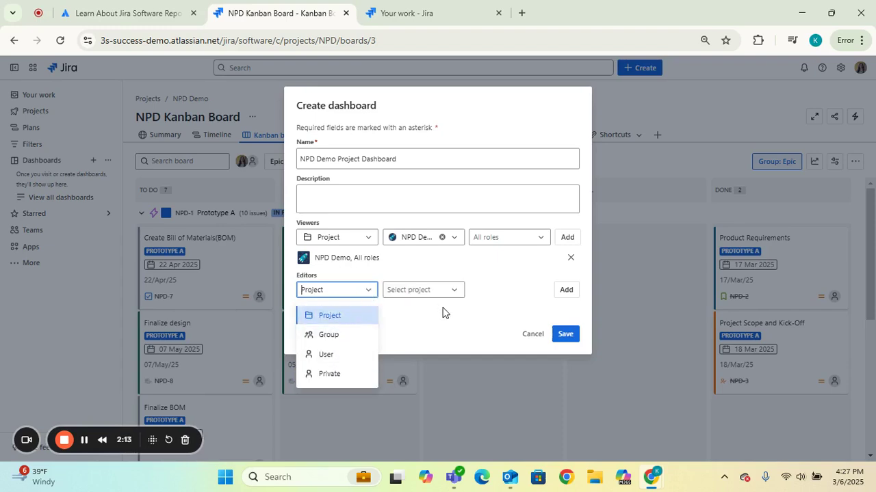
click(335, 293)
click(358, 293)
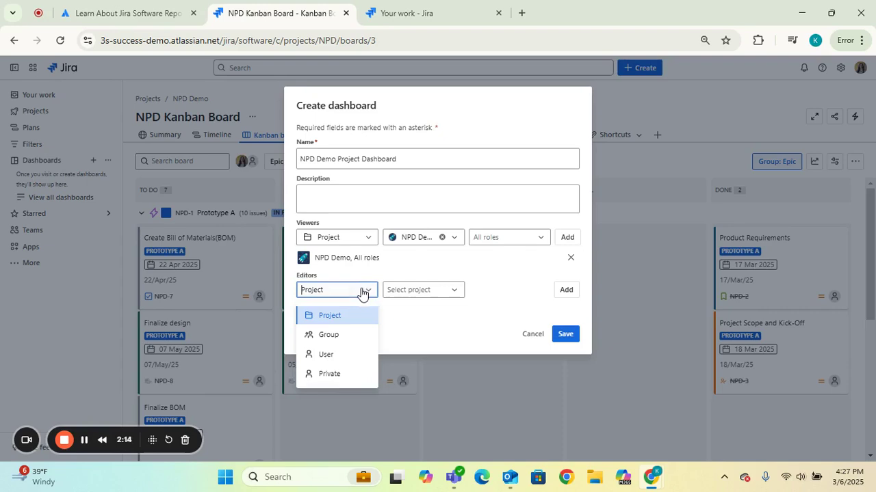
click(381, 342)
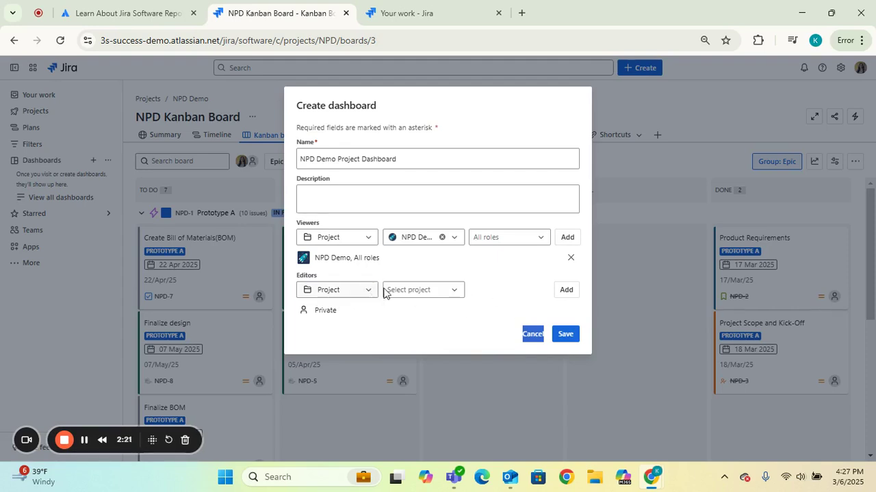
click(489, 286)
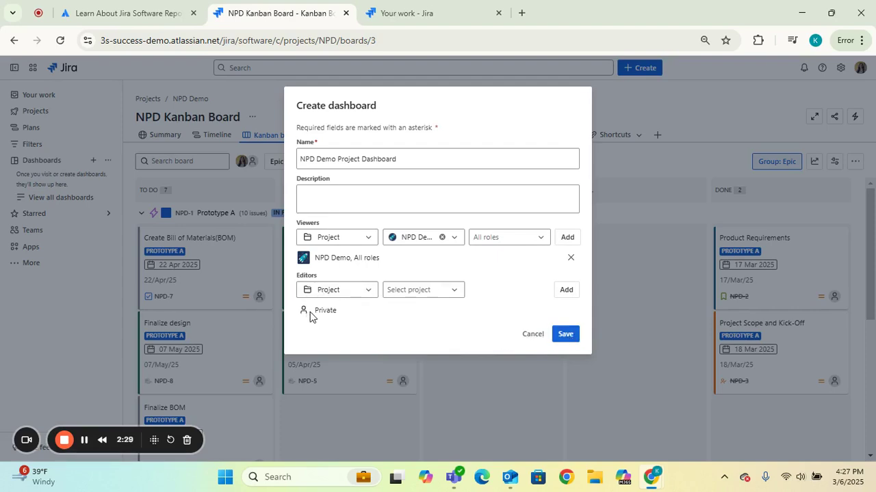
click(565, 335)
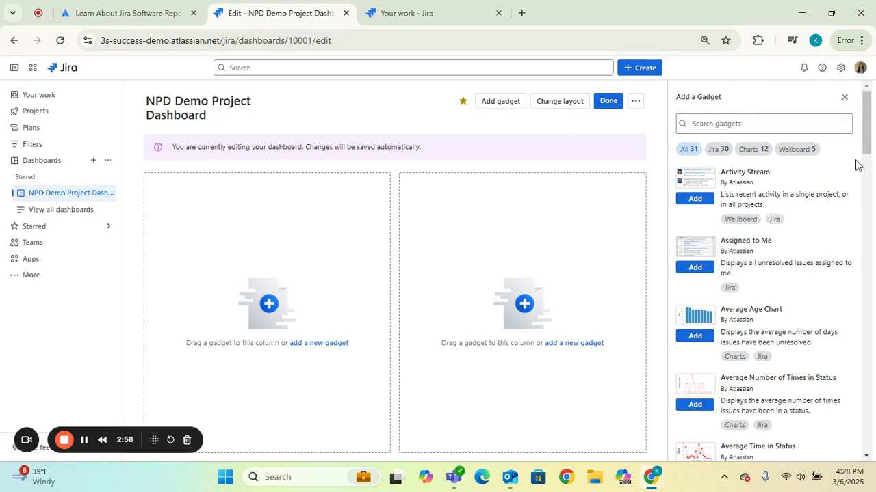
Step: Browse the available gadgets down to the Created vs. Resolved Chart and read its description
drag(868, 147, 863, 160)
scroll(696, 203, up, 2)
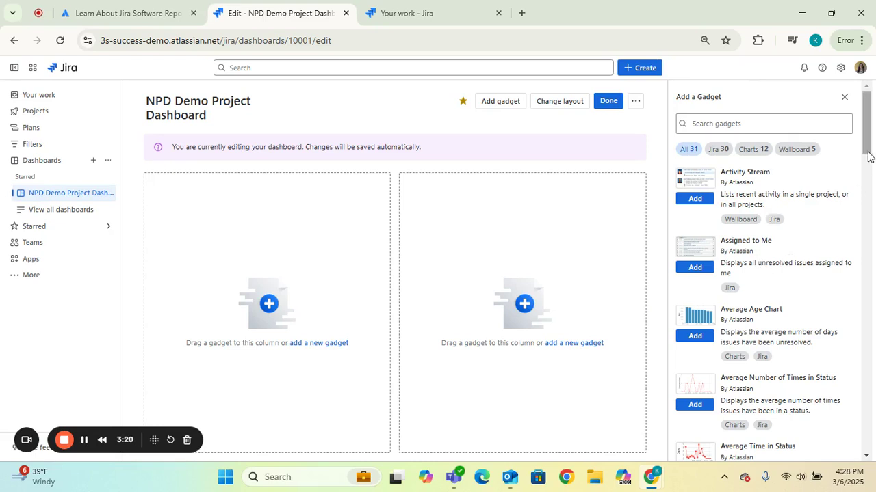
scroll(867, 165, down, 1)
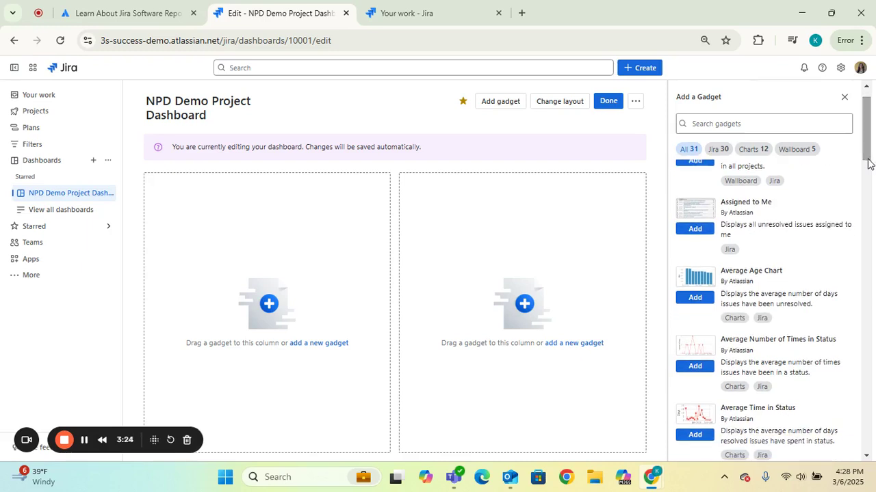
scroll(867, 164, down, 2)
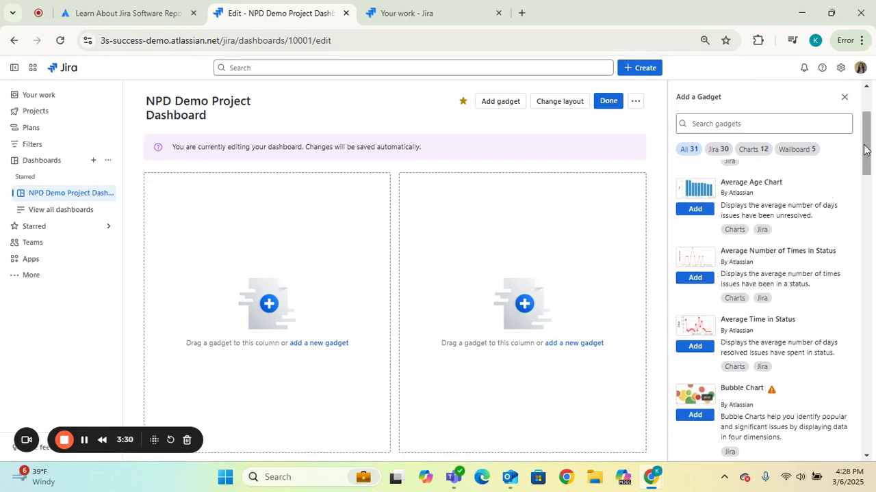
scroll(864, 156, down, 1)
drag(863, 156, 862, 199)
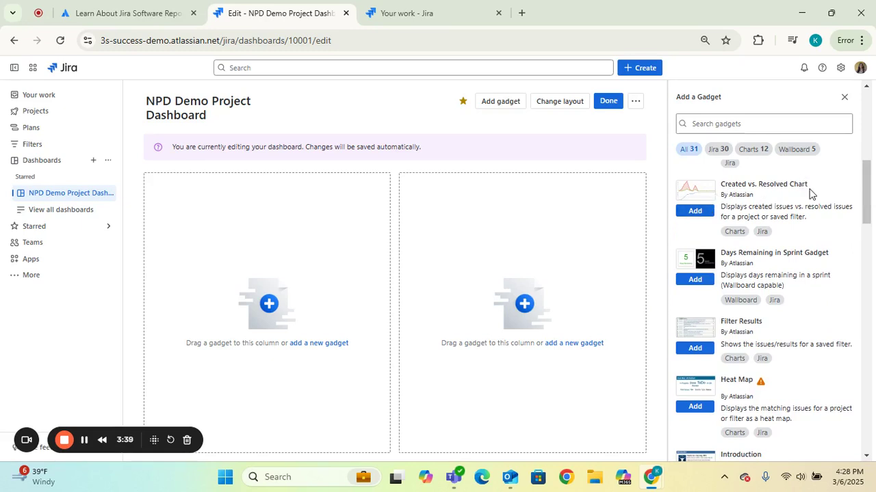
drag(780, 196, 722, 187)
click(791, 207)
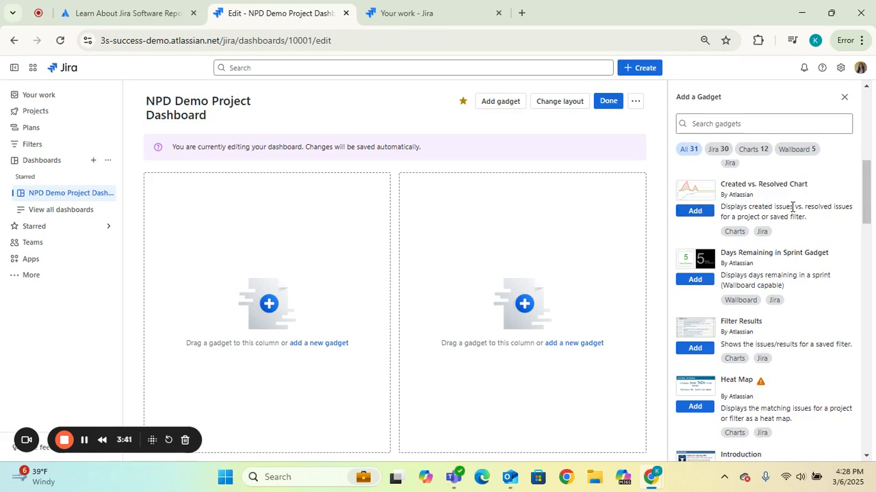
drag(809, 183, 726, 179)
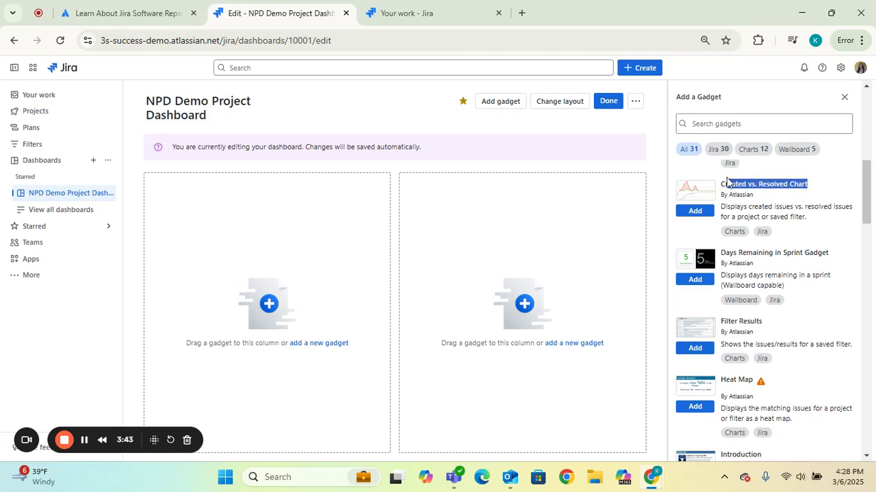
click(786, 205)
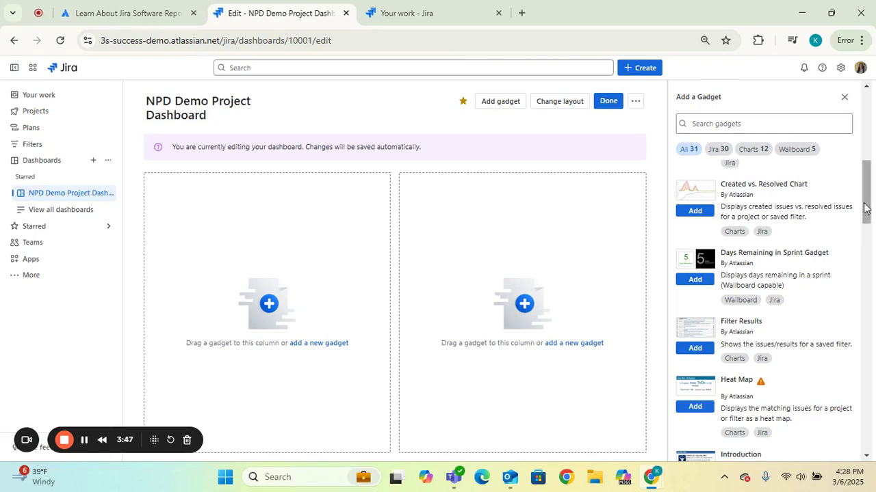
Step: Look further through the gadgets and read the warning note attached to the Heat Map gadget
drag(866, 208, 873, 211)
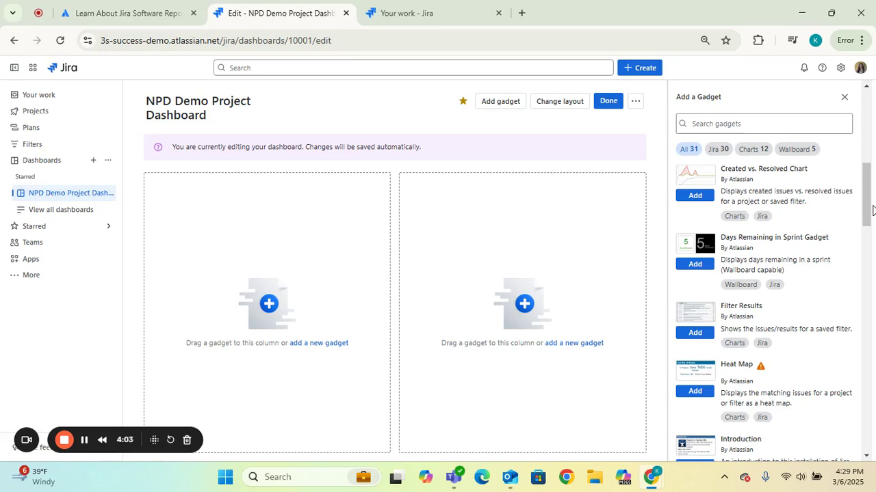
drag(871, 210, 873, 230)
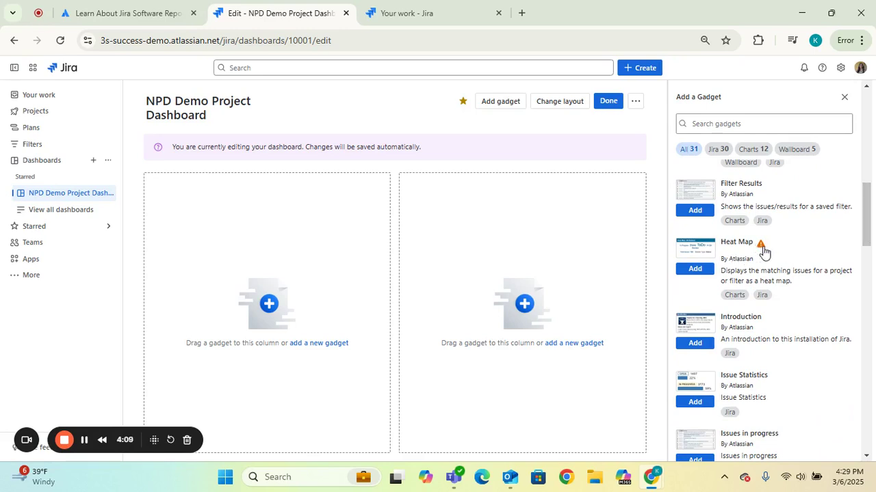
mouse_move(762, 250)
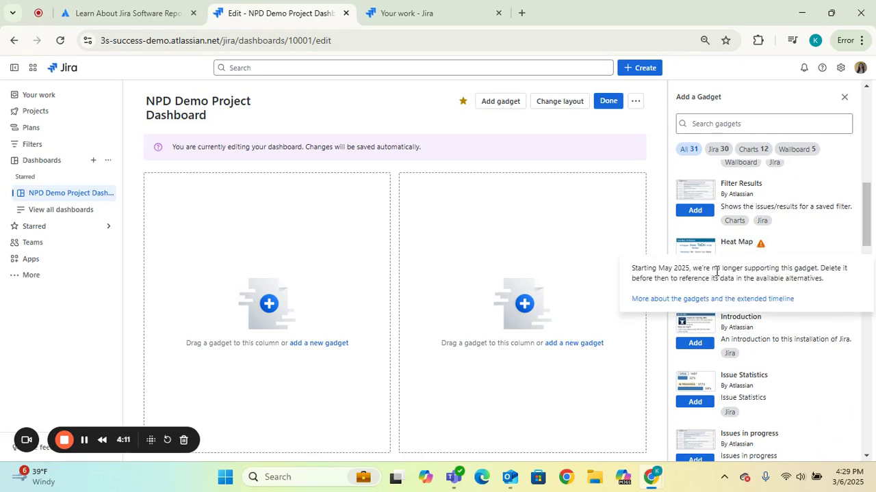
drag(716, 271, 824, 290)
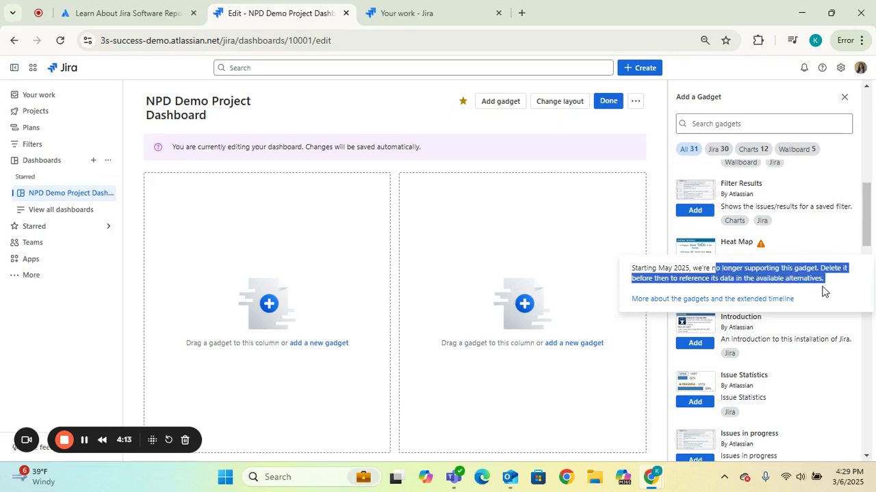
click(817, 290)
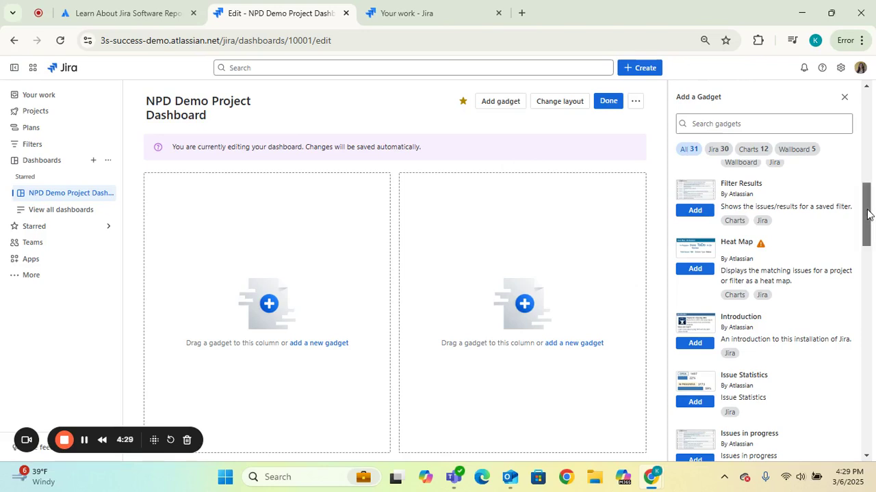
Step: Add the Activity Stream and Assigned to Me gadgets to the dashboard
drag(866, 214, 866, 117)
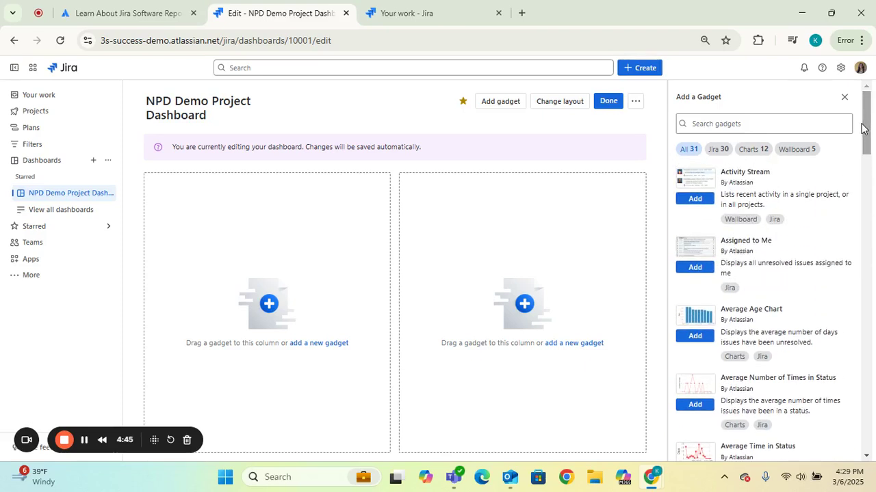
click(692, 202)
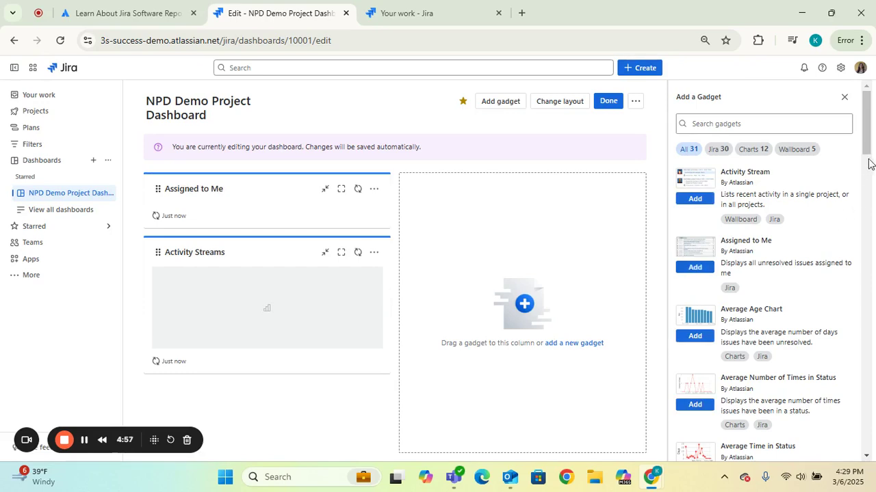
Step: Add the Created vs. Resolved Chart gadget to the dashboard and close the gadget list
drag(857, 140, 830, 193)
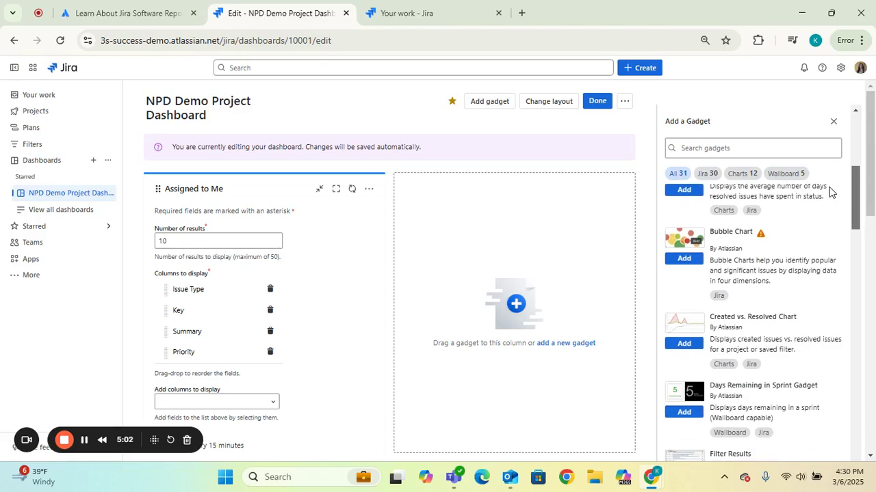
click(684, 344)
click(832, 122)
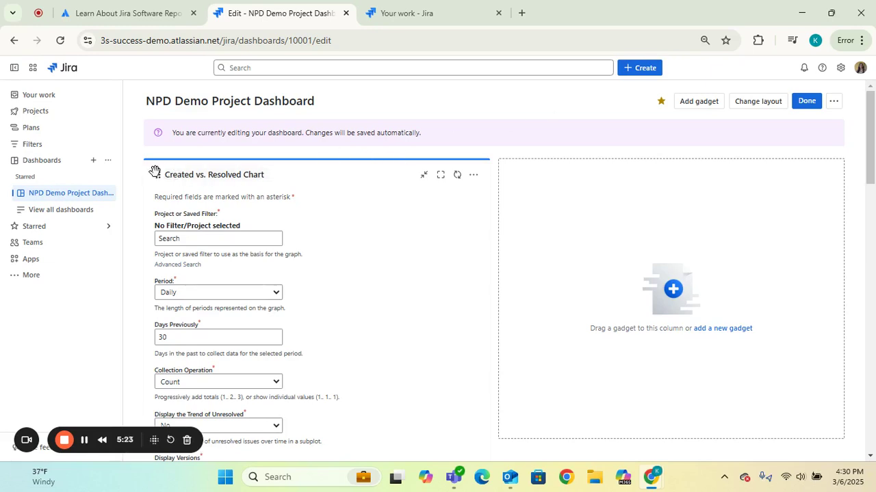
Step: Examine the Assigned to Me gadget's settings, including its number of results
drag(870, 149, 854, 244)
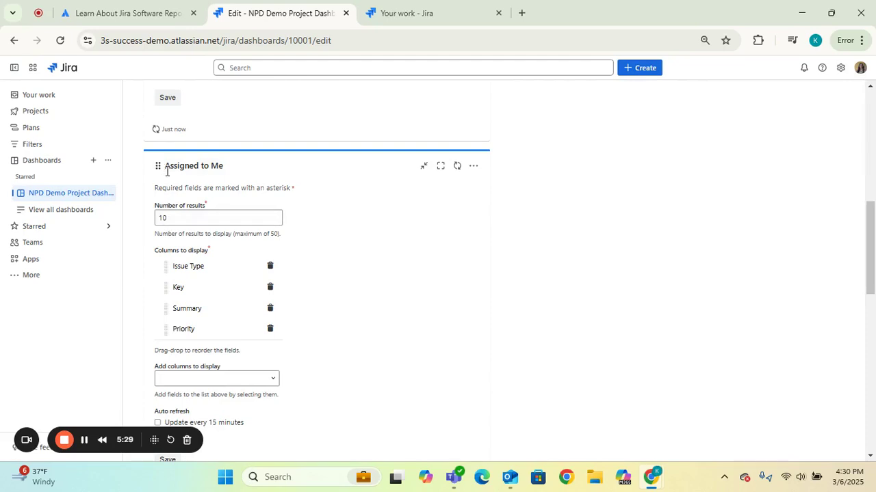
drag(157, 166, 146, 211)
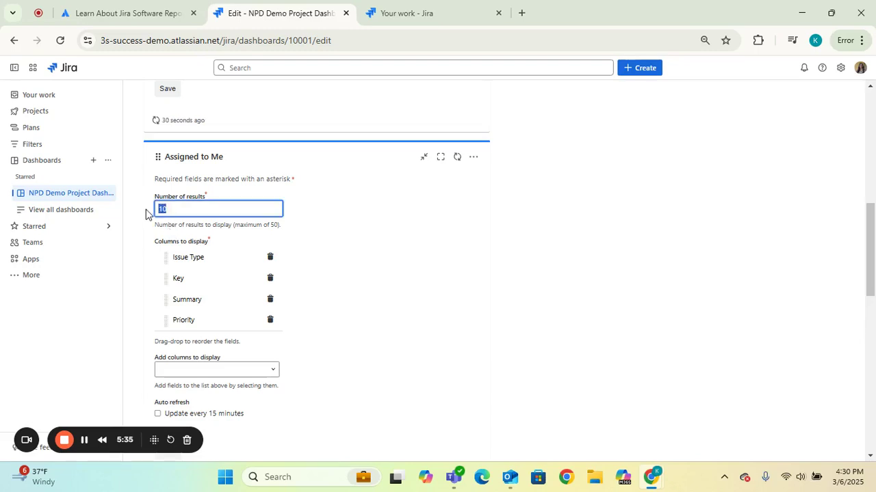
click(146, 211)
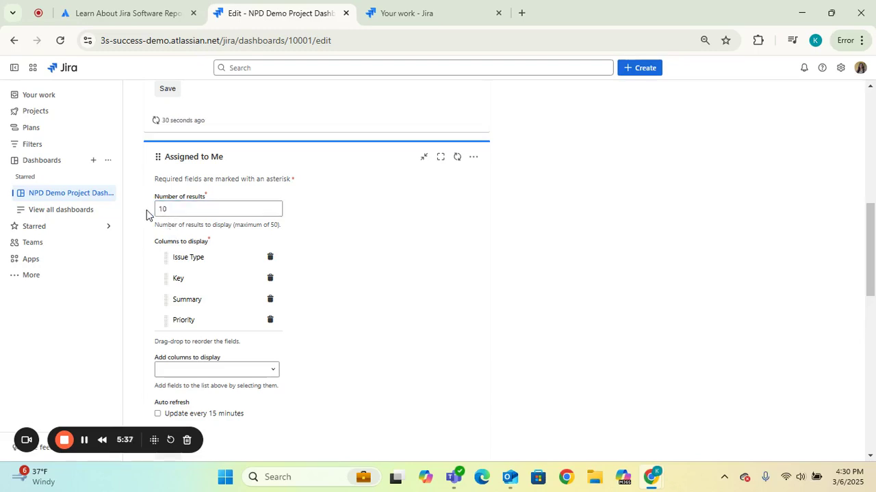
click(179, 209)
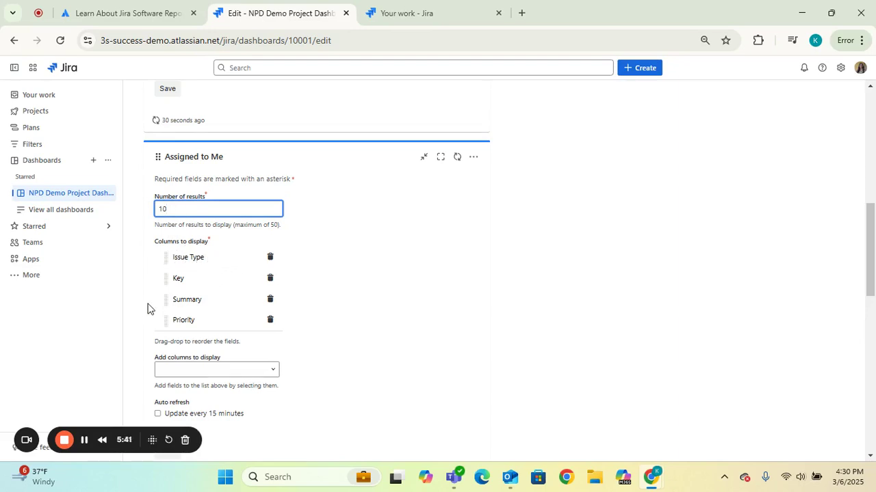
click(211, 375)
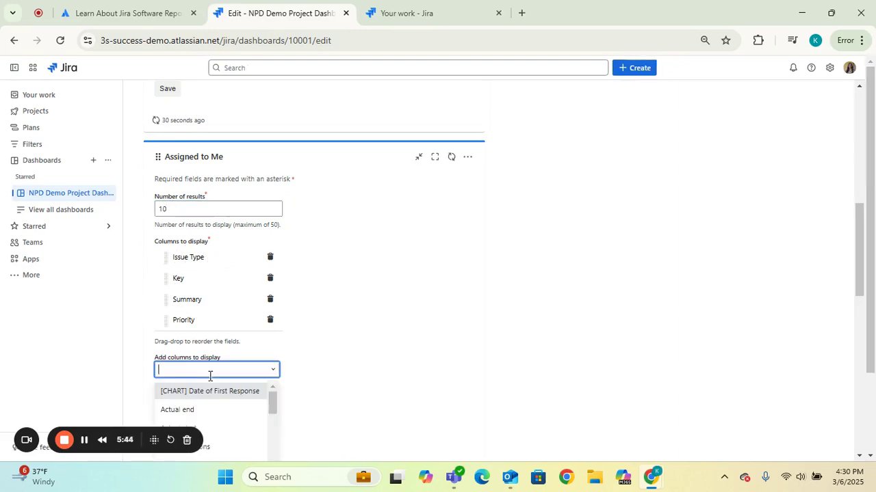
text(Staus)
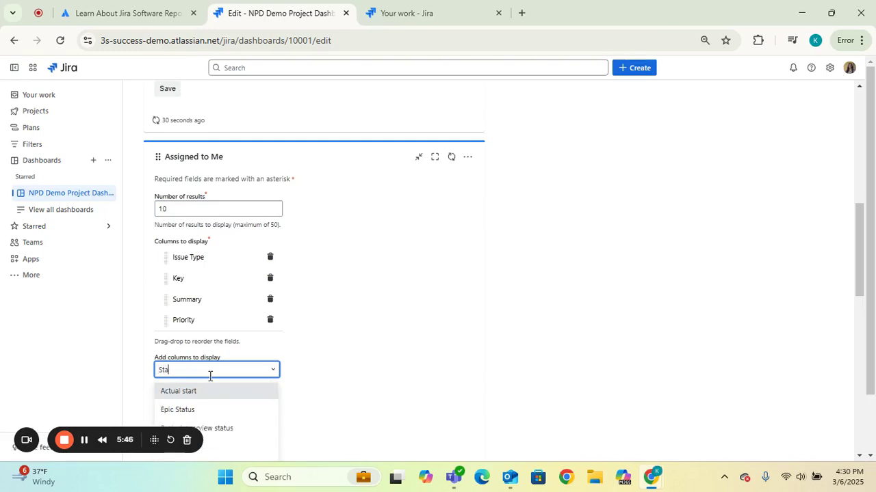
key(BackSpace)
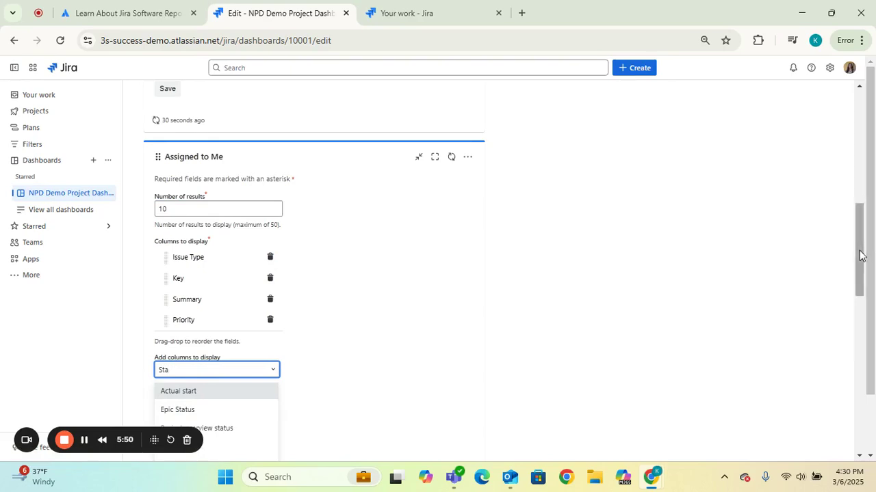
drag(860, 254, 855, 279)
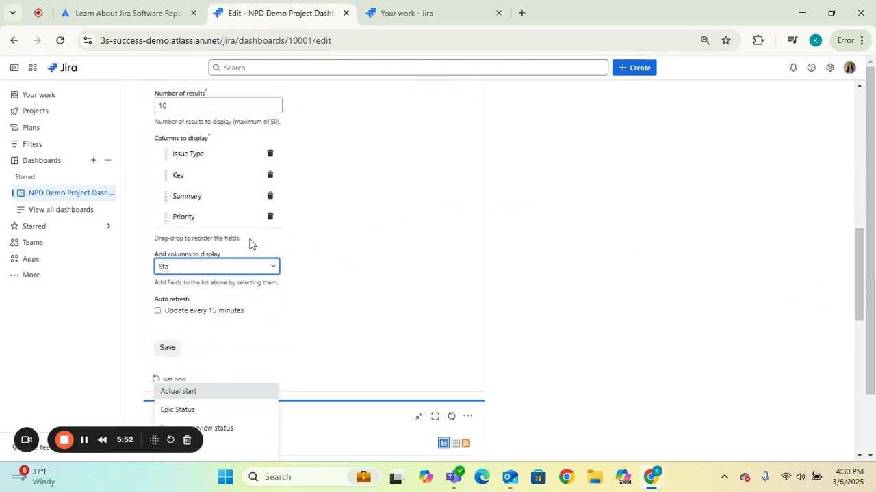
text(tus)
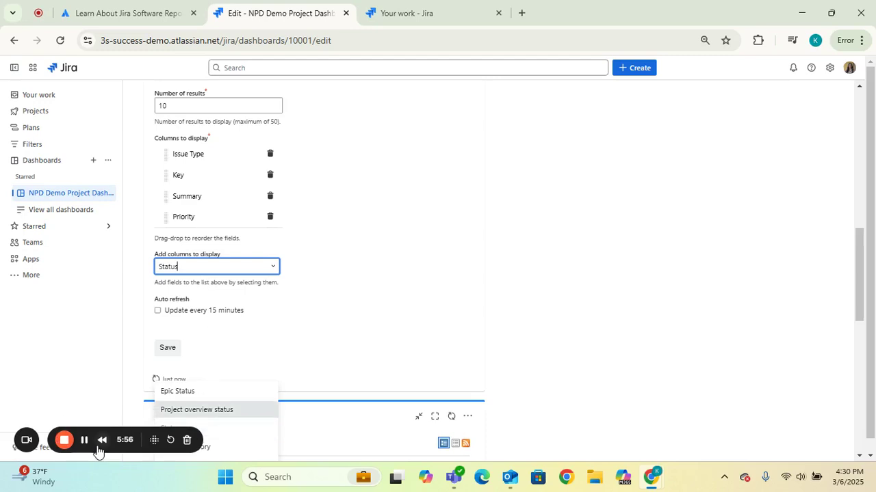
drag(98, 452, 629, 375)
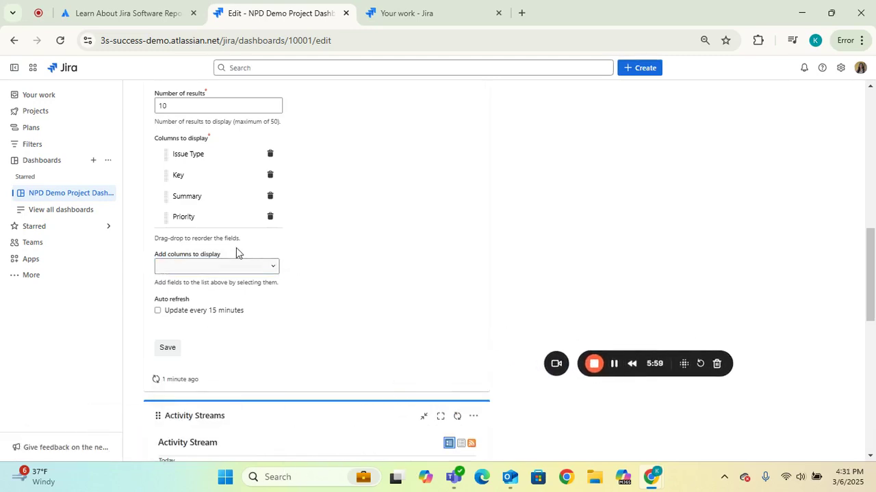
Step: Add the Status and Due date columns to the Assigned to Me gadget
click(221, 268)
text(status)
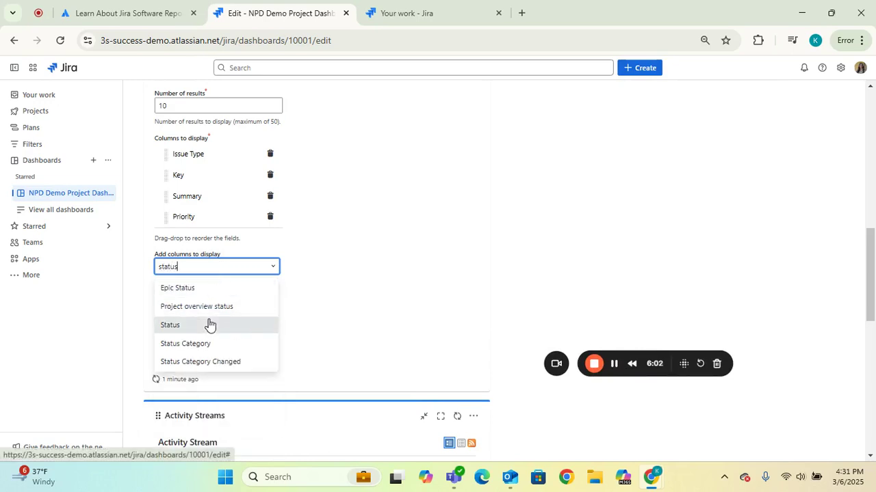
click(209, 325)
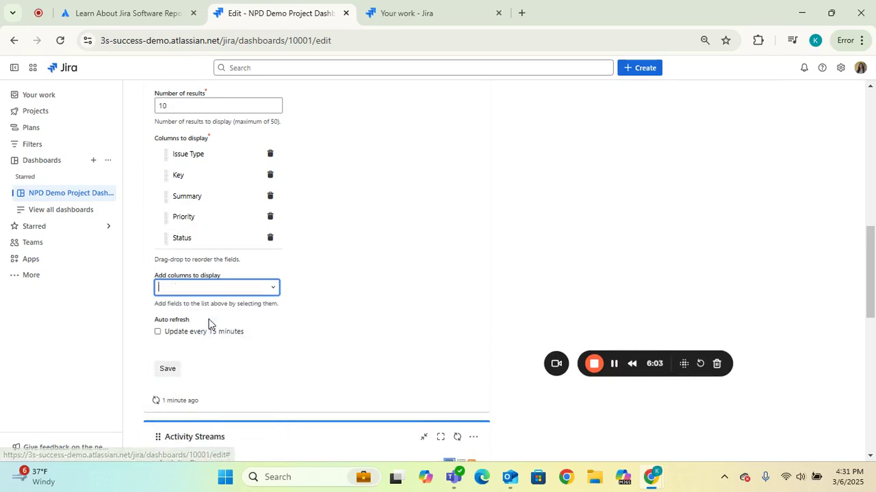
click(202, 282)
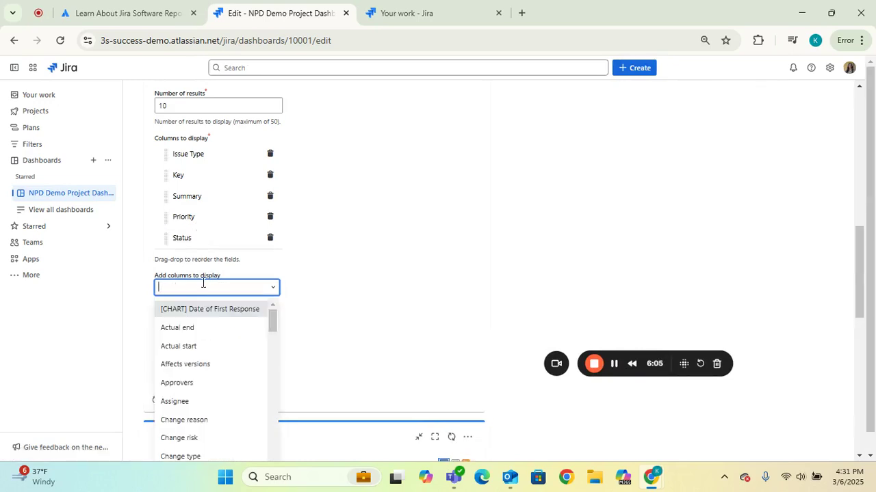
text(due)
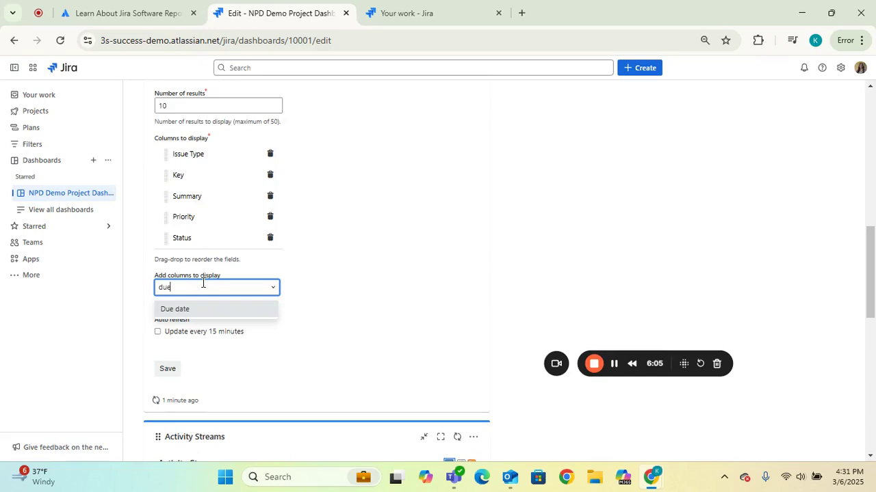
click(178, 309)
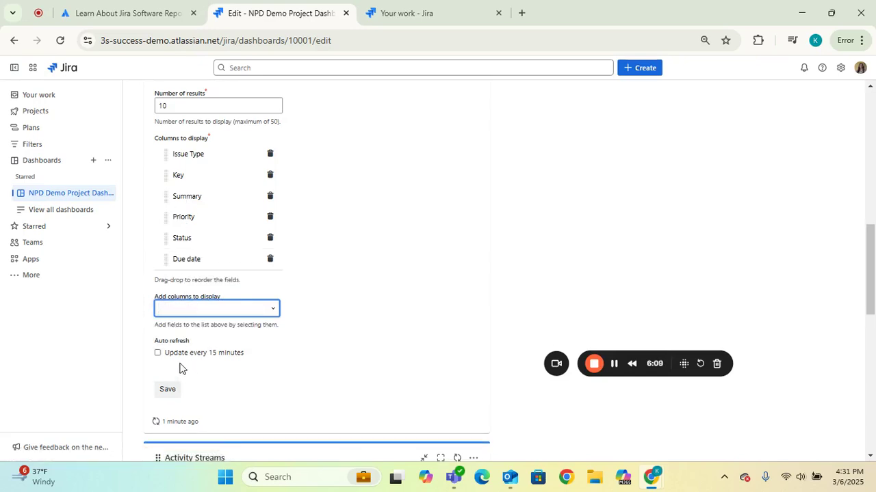
Step: Set the Assigned to Me gadget to update every 15 minutes and save its configuration
click(159, 354)
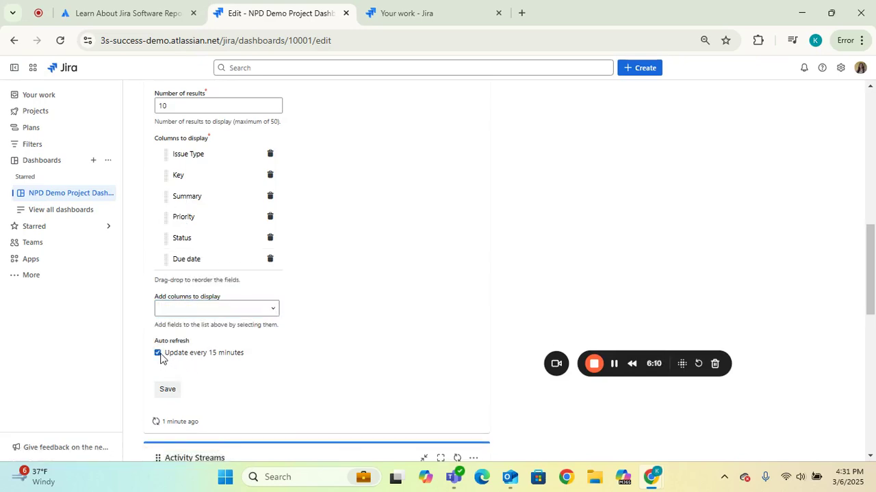
click(177, 392)
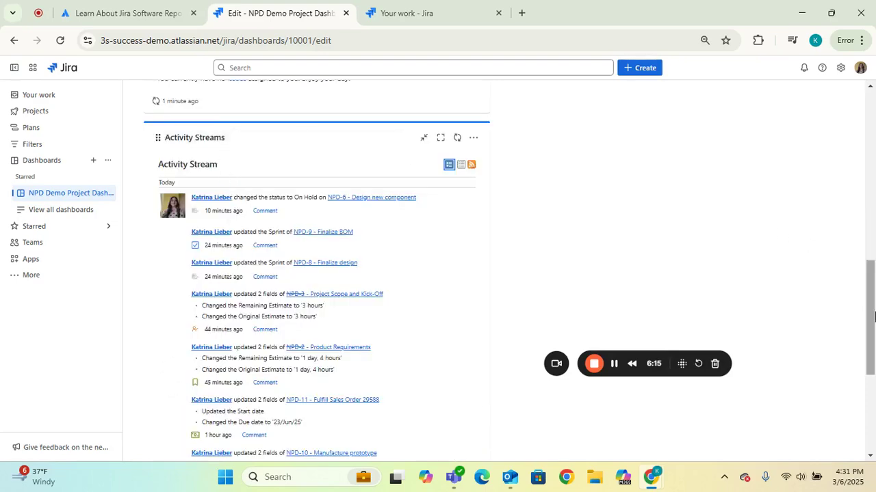
drag(868, 311, 843, 220)
scroll(301, 296, down, 2)
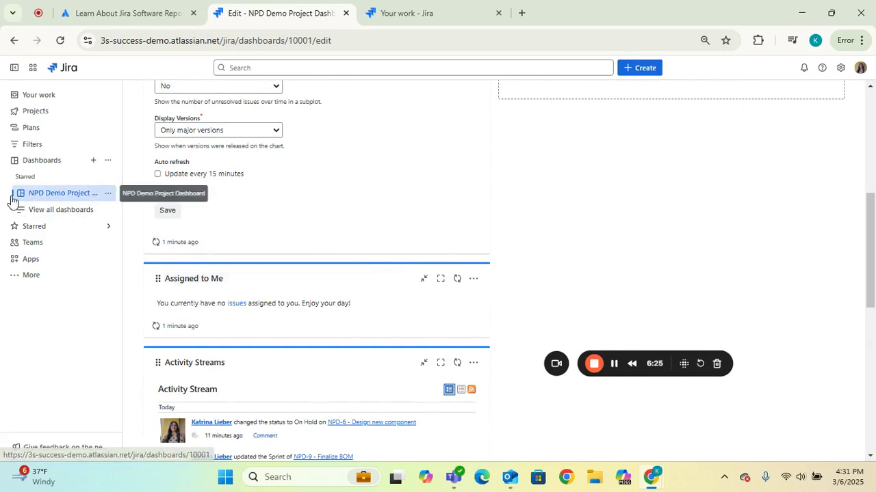
Step: Open the NPD Scrum Board of the NPD Demo project and expand the Prototype A epic
click(13, 111)
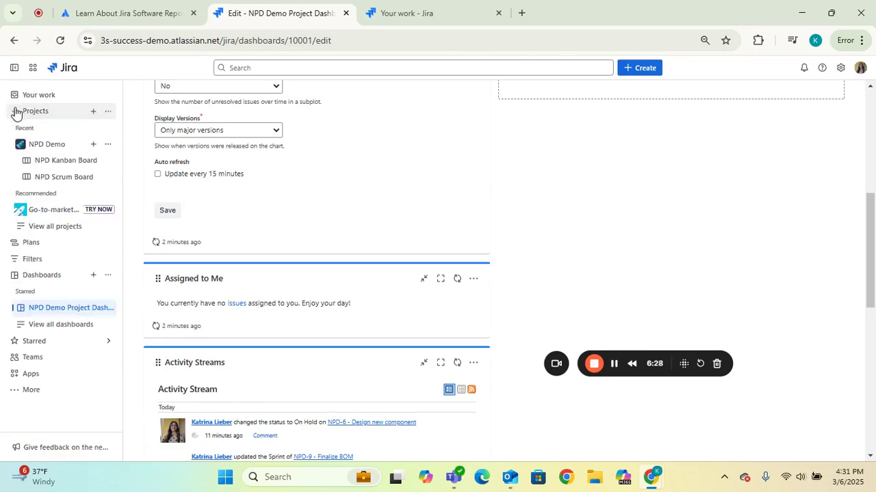
click(53, 177)
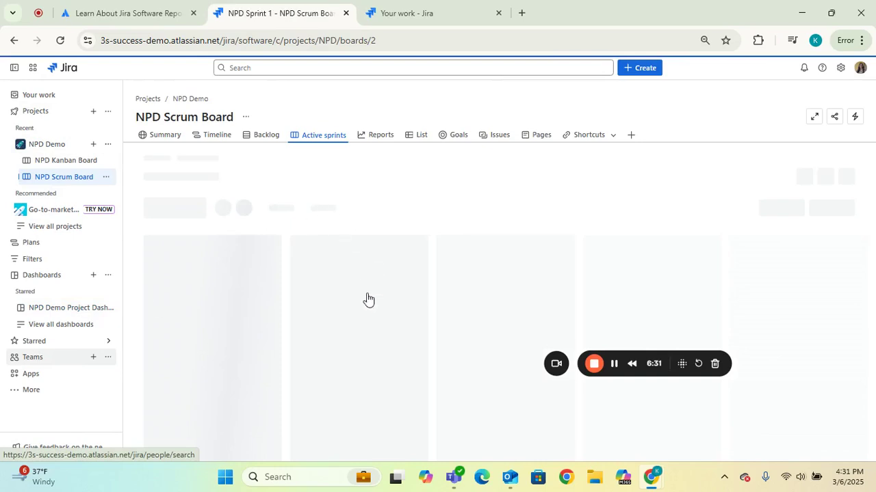
click(142, 213)
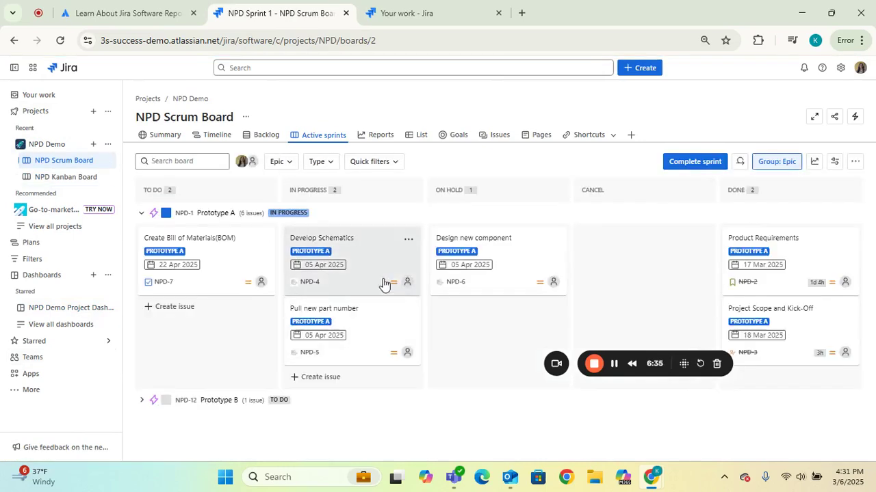
Step: Open the "Pull new part number" issue in the In Progress column and assign it to yourself
click(345, 349)
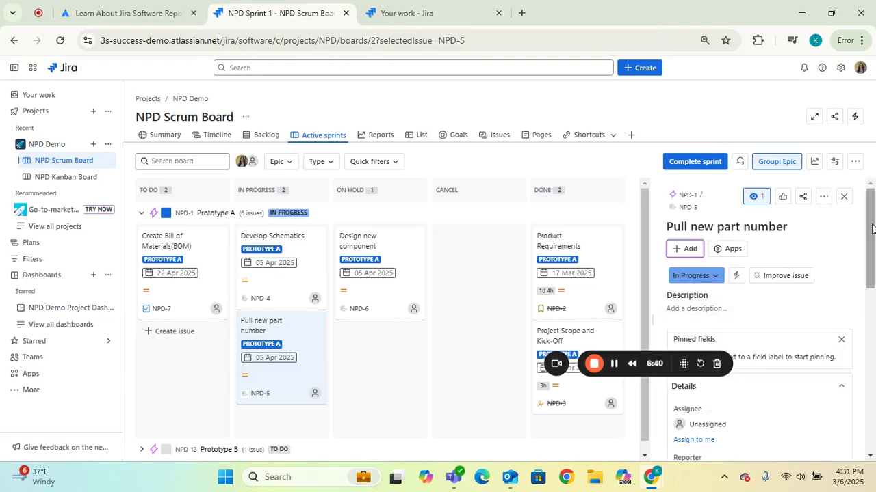
drag(872, 229, 872, 282)
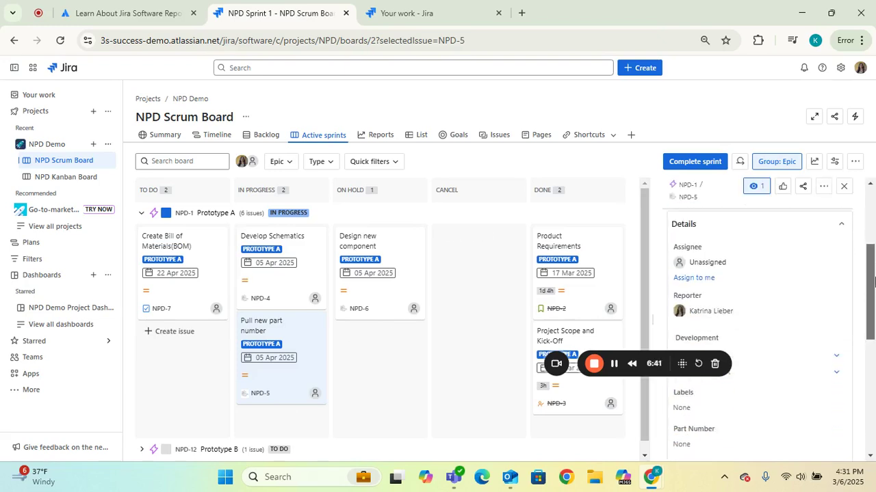
click(706, 279)
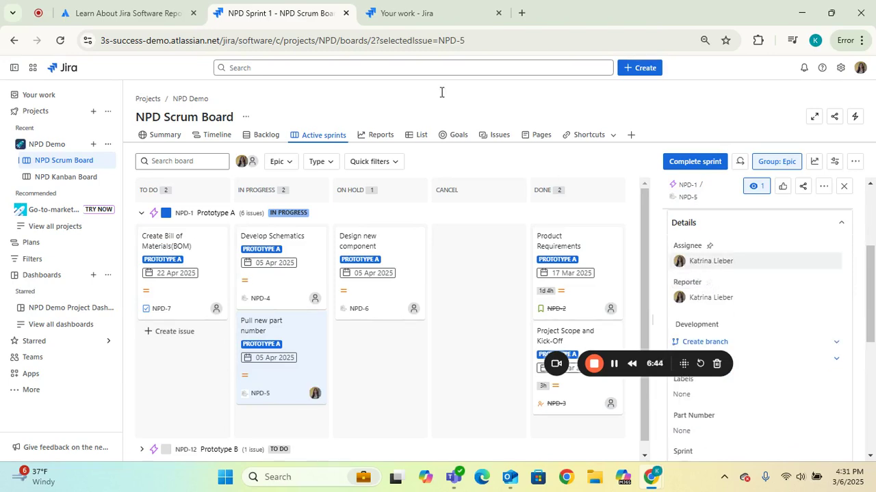
Step: Return to the NPD Demo Project Dashboard, start editing it, and choose the NPD Demo project as the Created vs. Resolved Chart's source
click(47, 311)
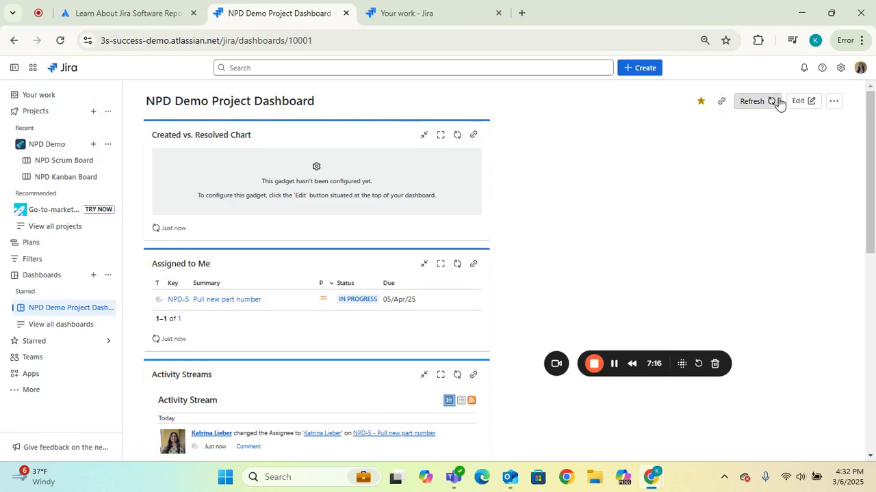
click(808, 102)
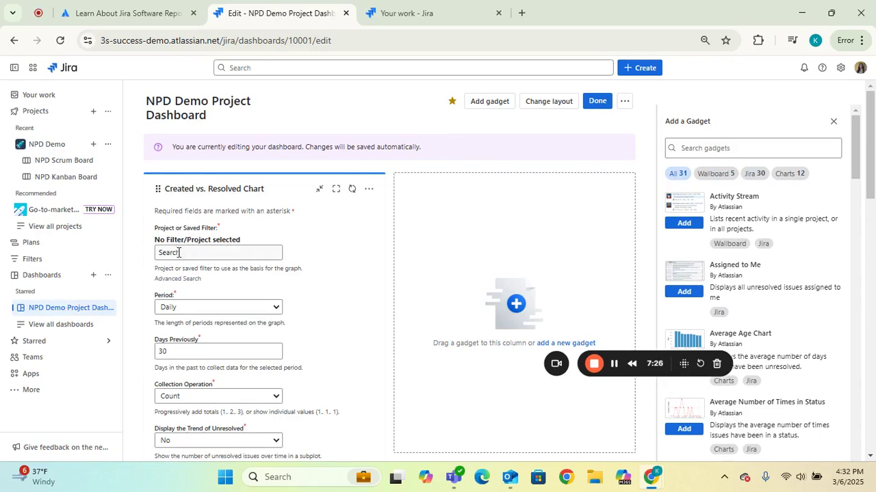
click(179, 253)
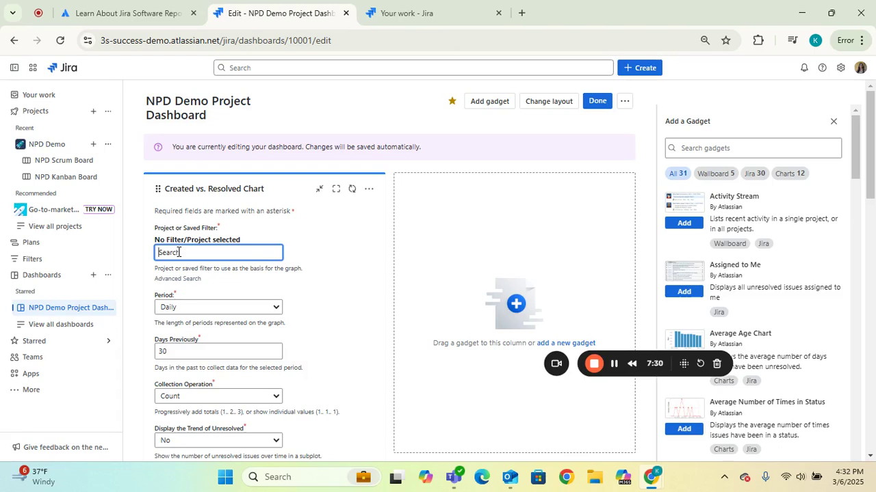
text(NPD)
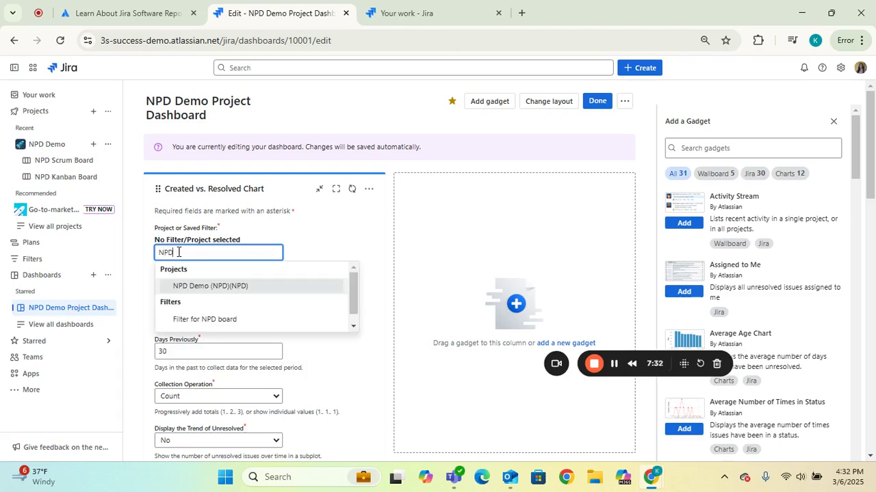
click(186, 285)
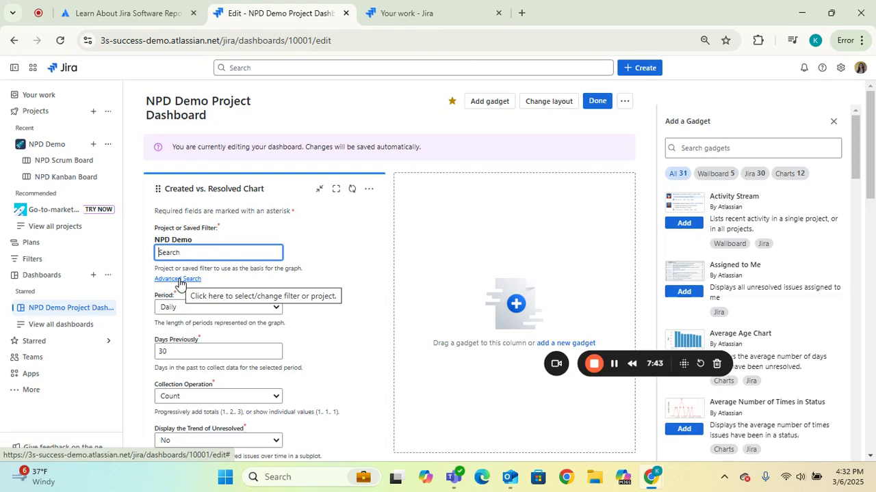
Step: Look at the advanced search for a filter or project, and close it without choosing anything
click(179, 280)
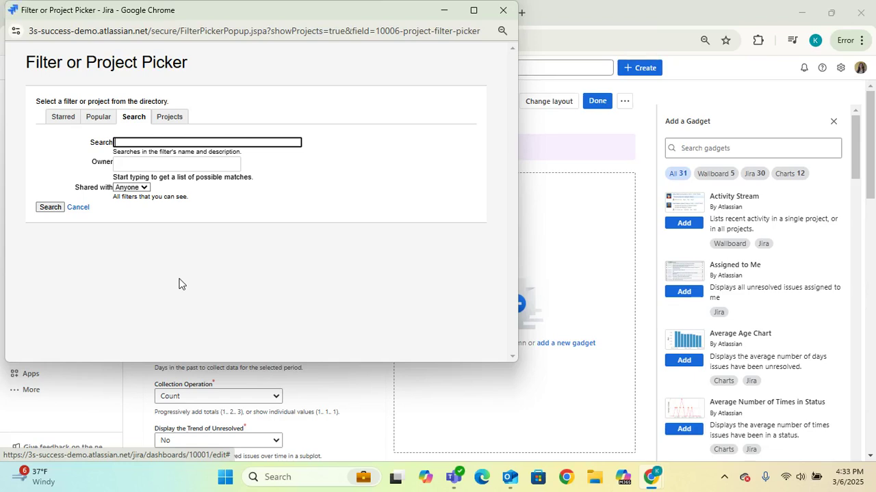
click(133, 142)
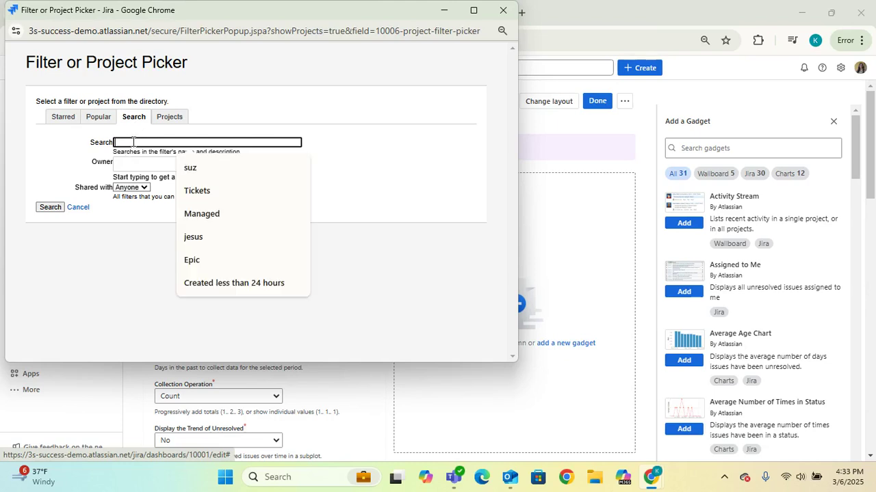
click(132, 246)
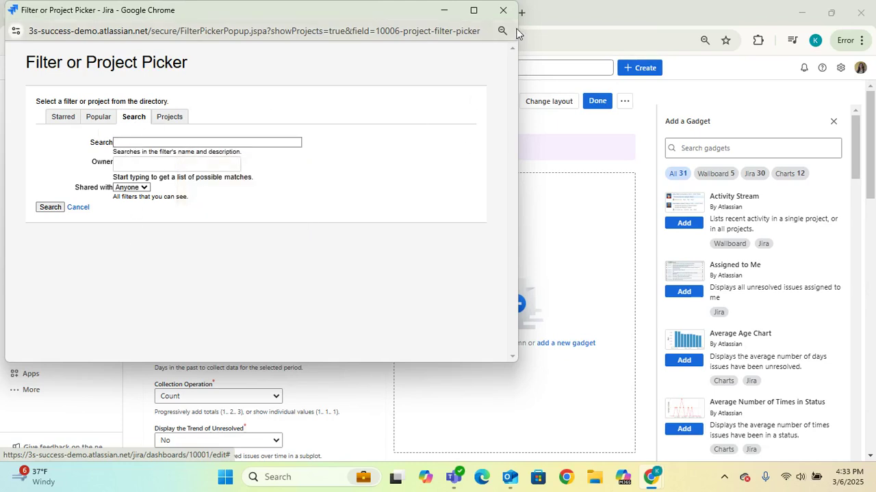
click(503, 11)
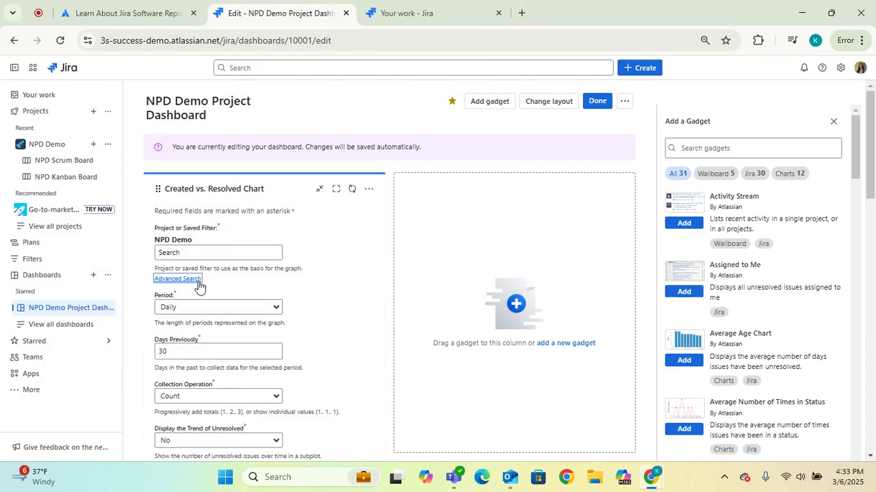
Step: Set the Created vs. Resolved Chart's period to Weekly and its collection operation to Cumulative
click(242, 309)
click(217, 313)
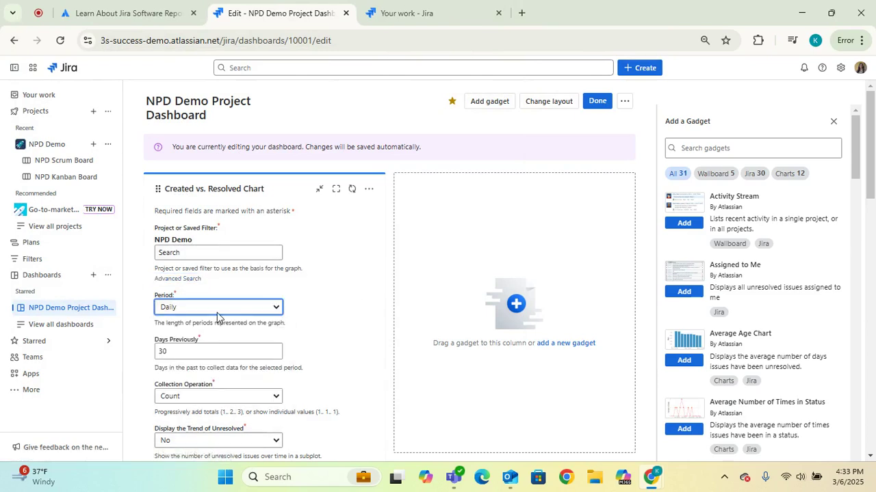
click(274, 312)
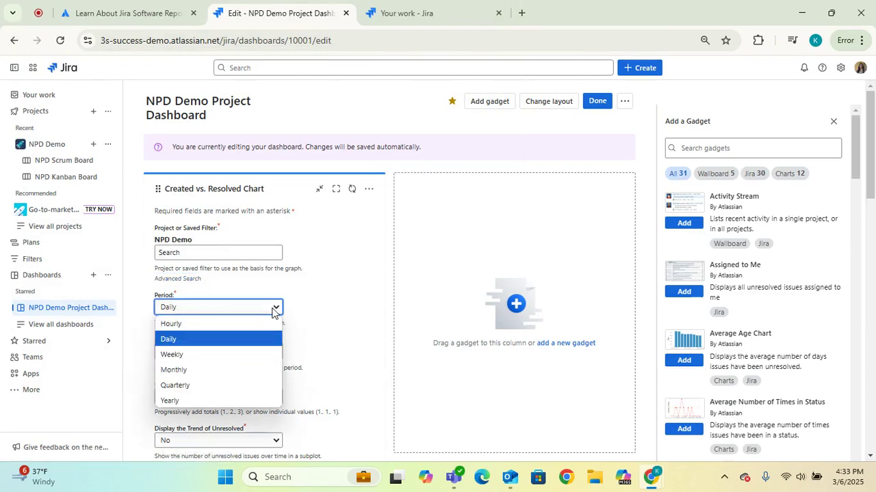
click(250, 355)
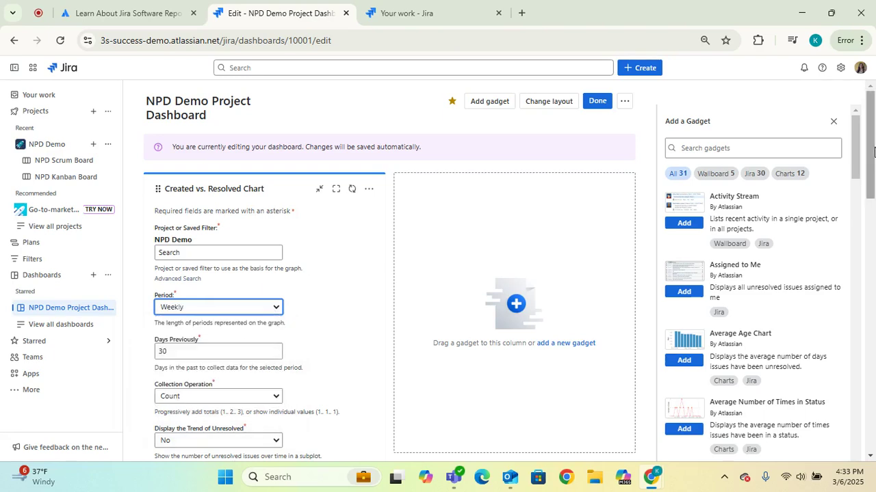
scroll(874, 197, down, 2)
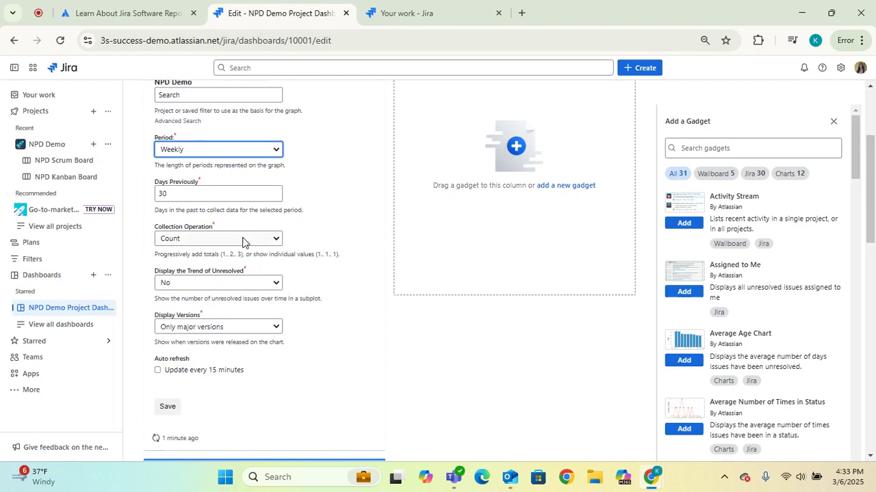
click(245, 239)
click(207, 270)
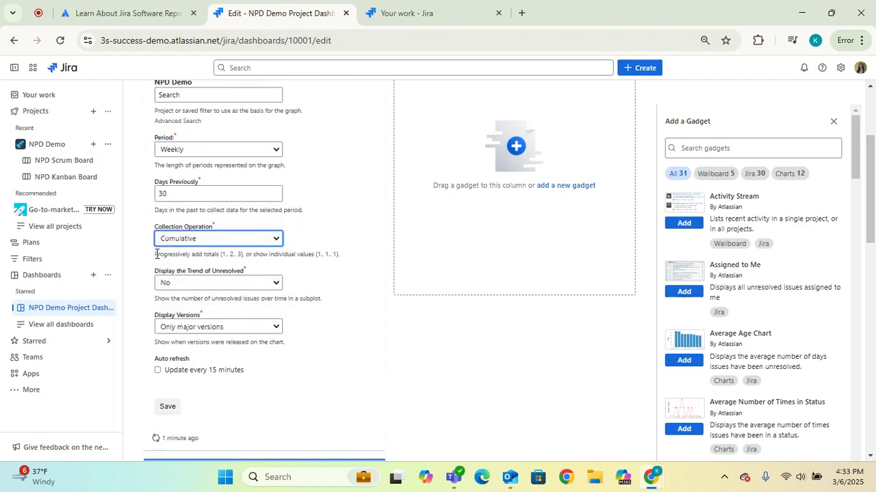
Step: Set the chart's displayed versions to None, enable auto refresh every 15 minutes, and save the gadget configuration
click(275, 283)
click(276, 283)
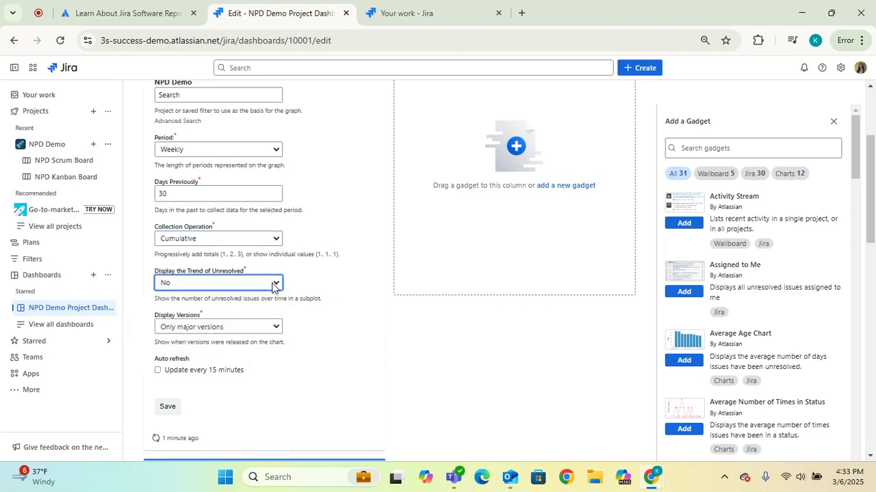
click(164, 333)
click(165, 372)
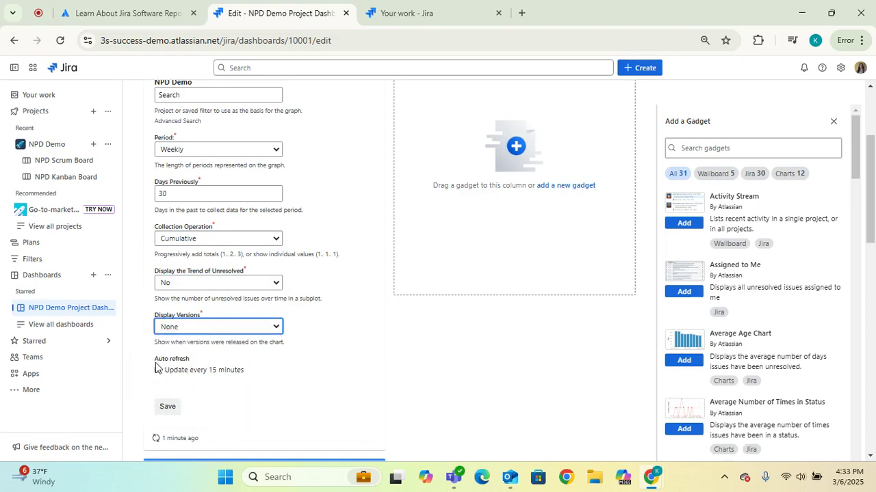
click(158, 371)
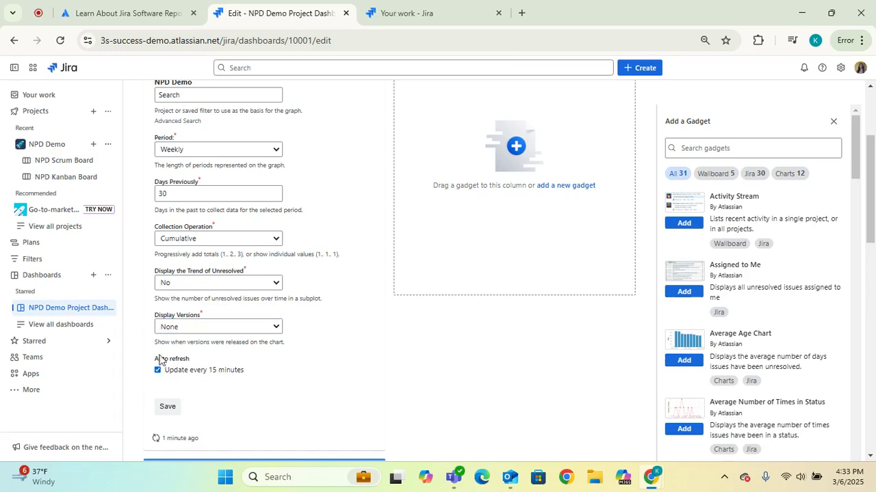
click(166, 409)
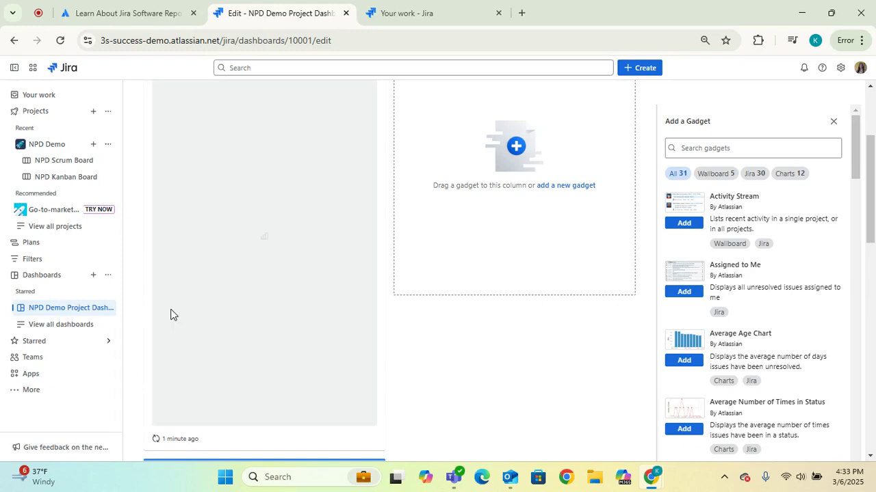
Step: Inspect the details of the last created and last resolved data points on the Created vs. Resolved Chart
scroll(519, 113, up, 3)
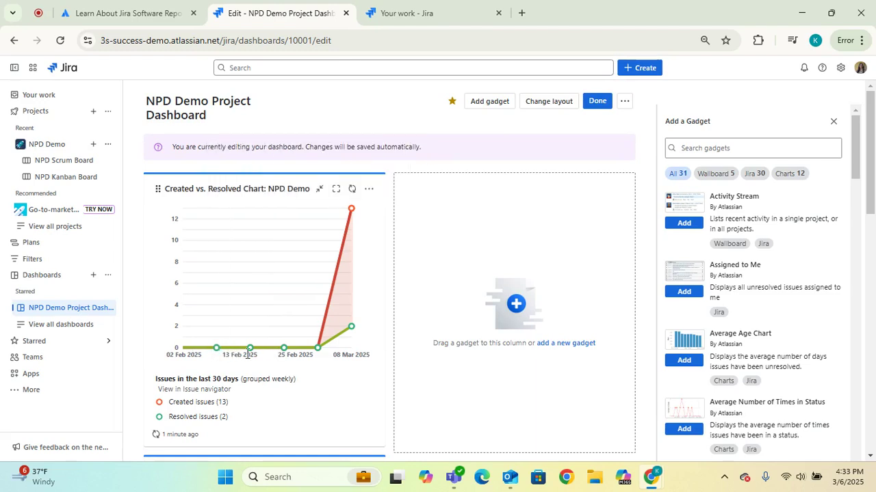
click(353, 214)
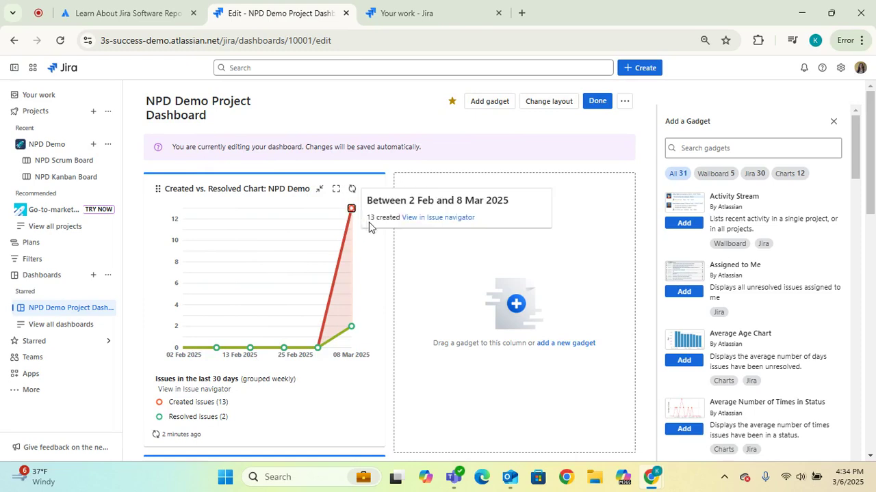
click(351, 327)
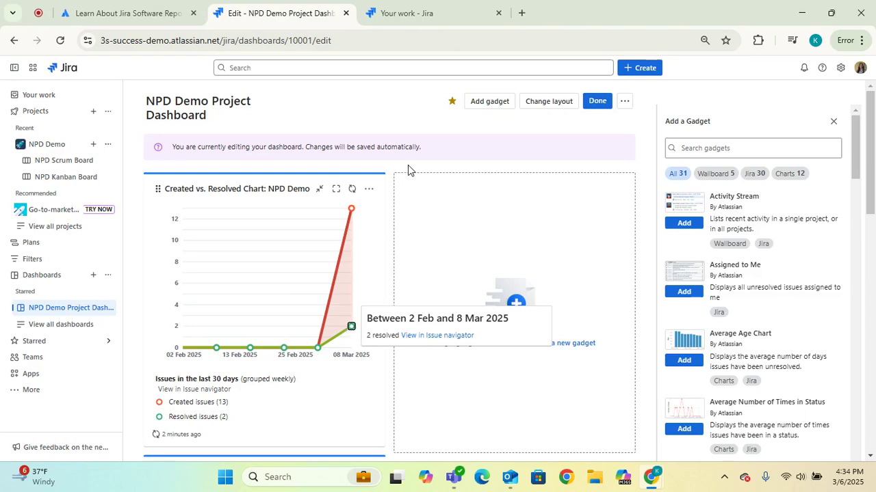
Step: Move the Activity Streams gadget into the empty second column of the dashboard
scroll(871, 171, down, 2)
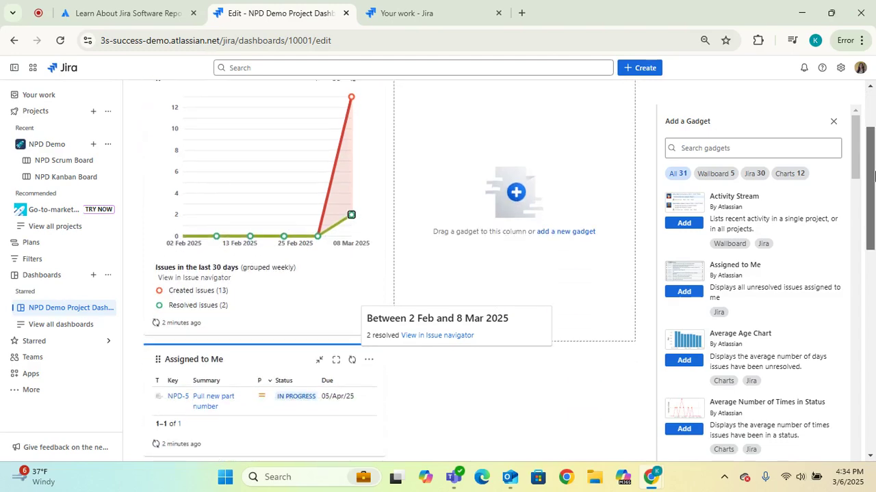
scroll(871, 177, down, 4)
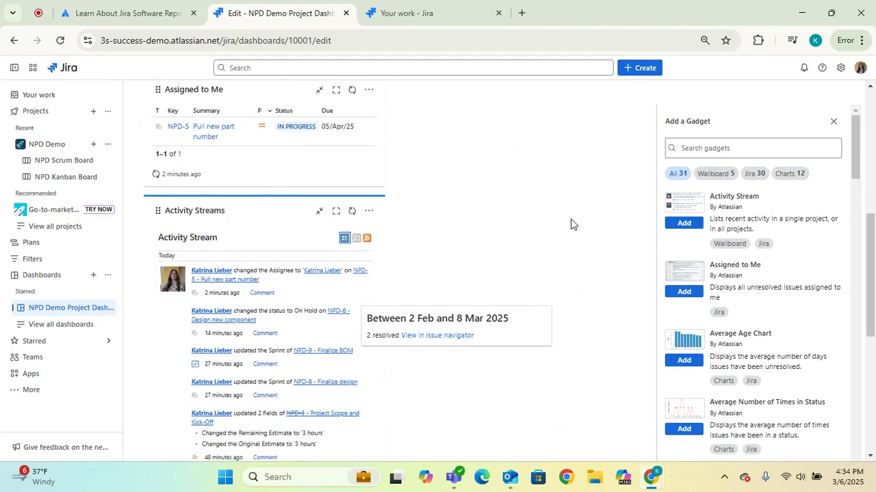
drag(160, 217, 434, 105)
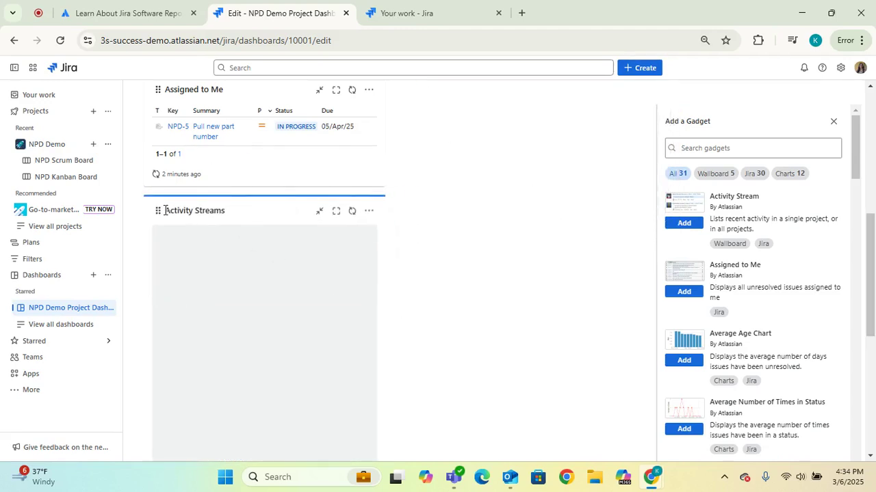
drag(159, 209, 716, 133)
scroll(716, 133, up, 3)
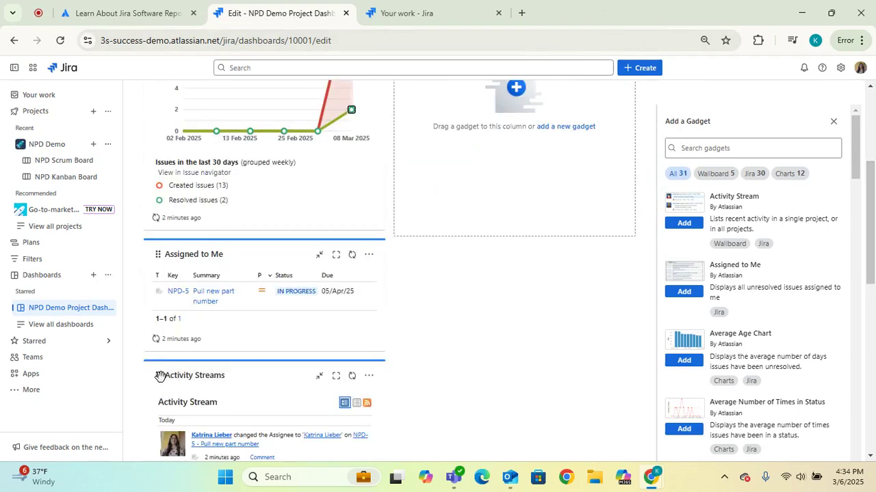
drag(159, 375, 422, 143)
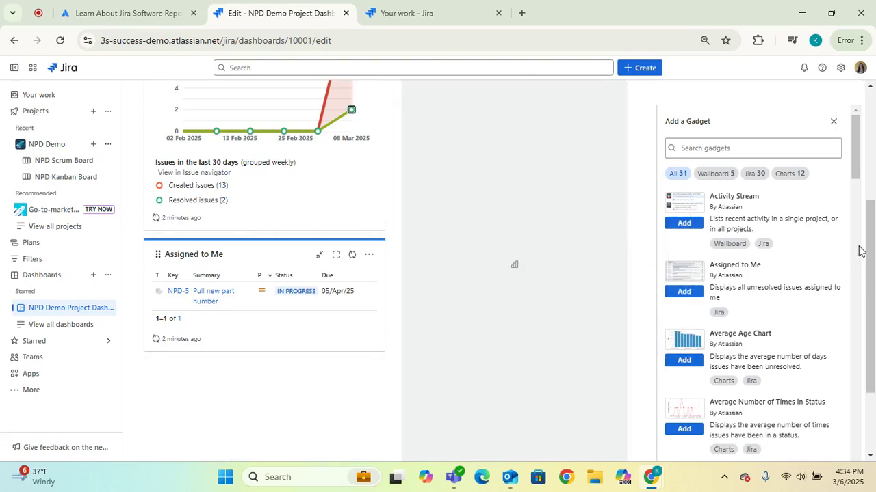
drag(870, 254, 868, 140)
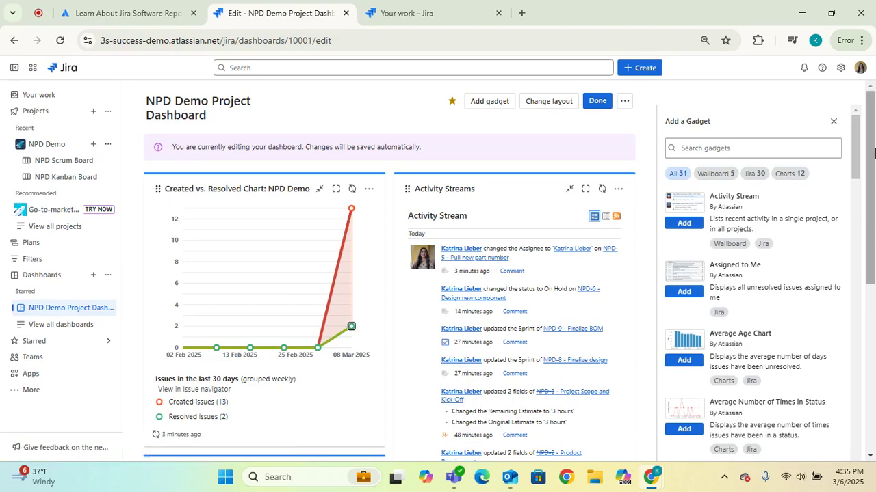
Step: Configure the Activity Streams gadget to show 5 items and refresh automatically every 15 minutes, and save it
drag(874, 152, 874, 201)
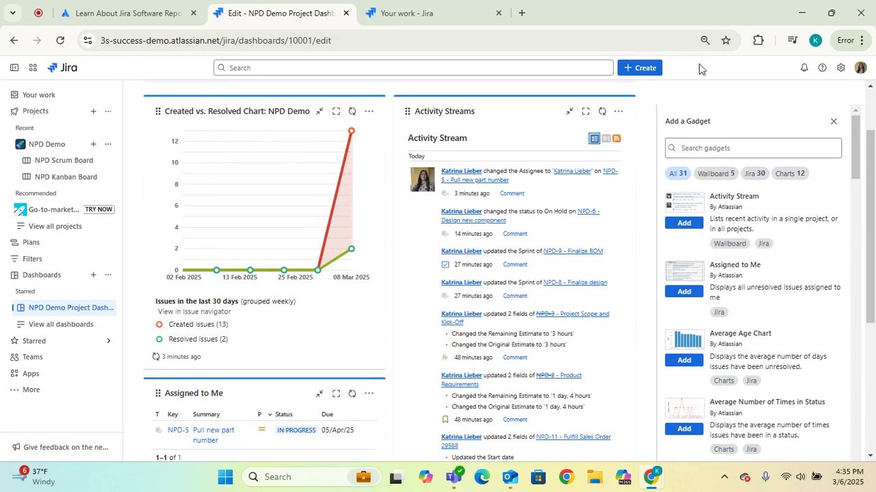
click(617, 113)
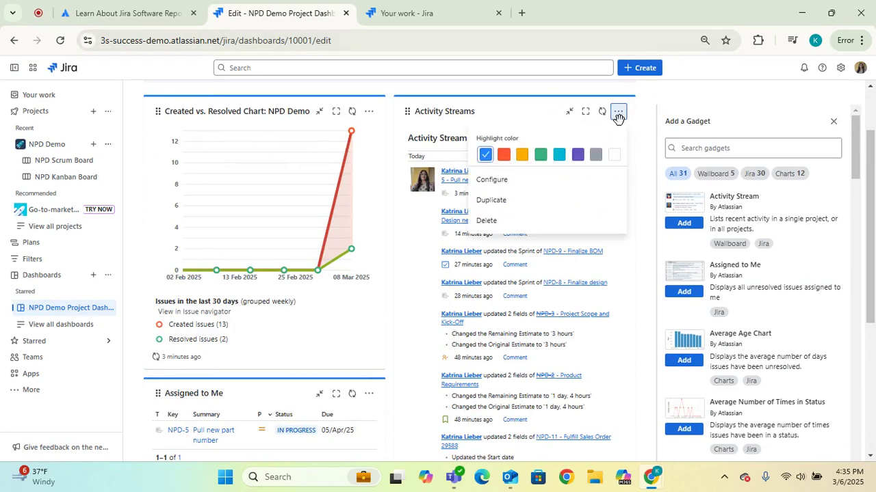
click(524, 183)
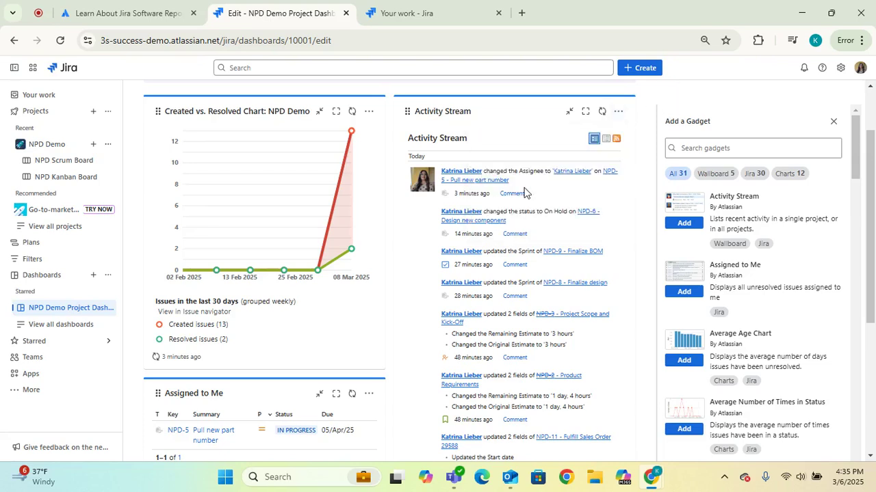
double_click(436, 233)
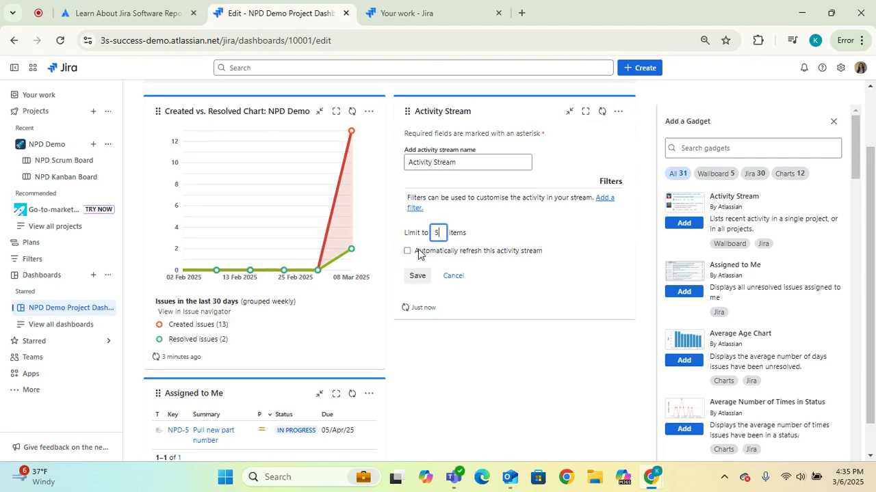
text(5)
click(418, 252)
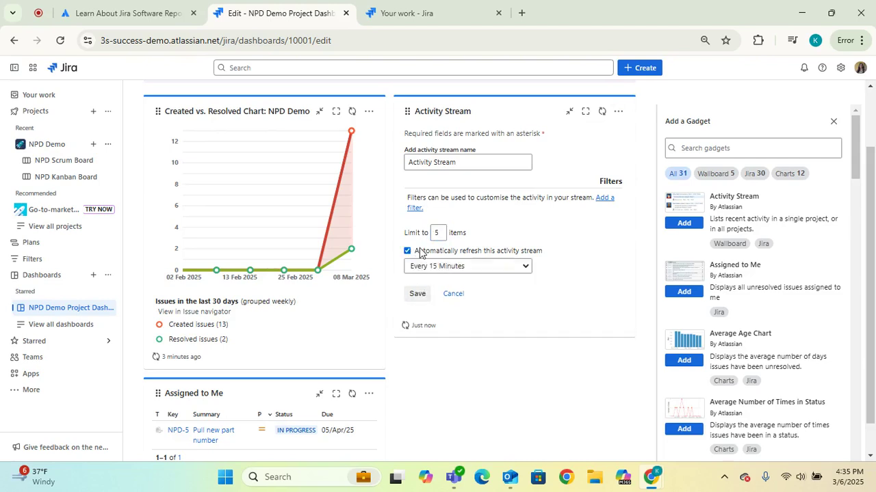
click(417, 299)
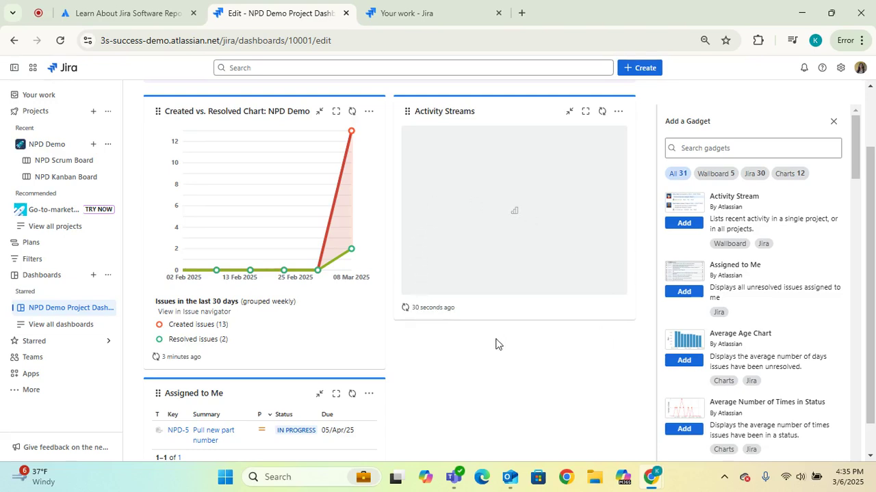
Step: Close the list of available gadgets and move the Assigned to Me gadget above the Created vs. Resolved Chart
click(833, 123)
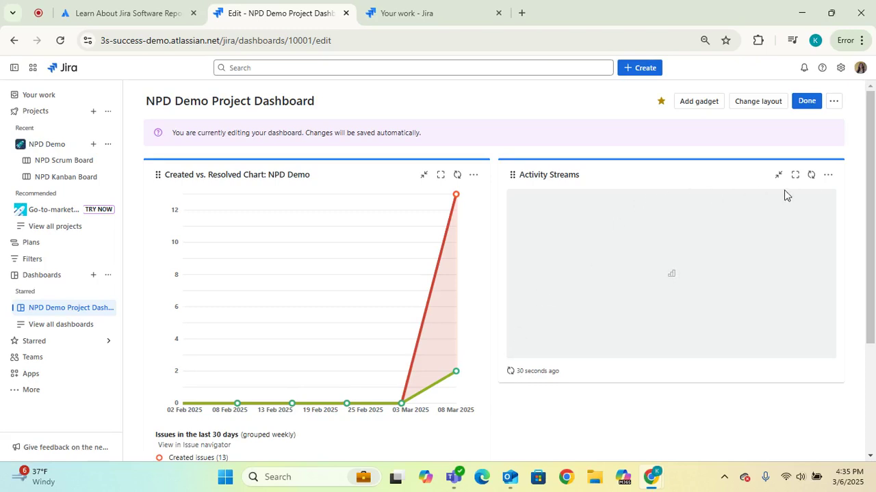
click(827, 176)
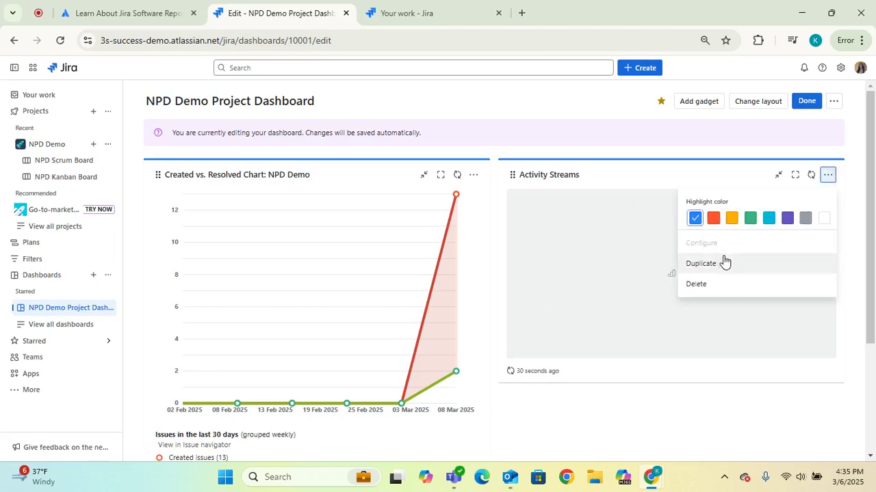
click(795, 413)
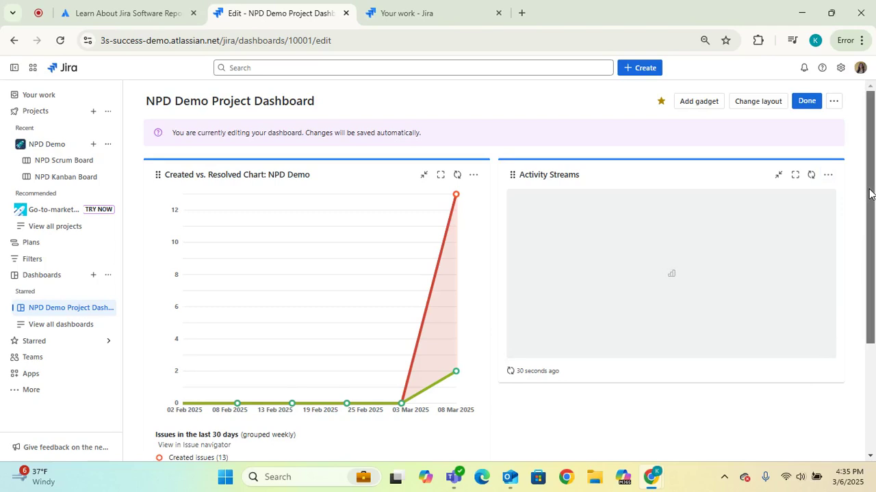
drag(869, 195, 830, 340)
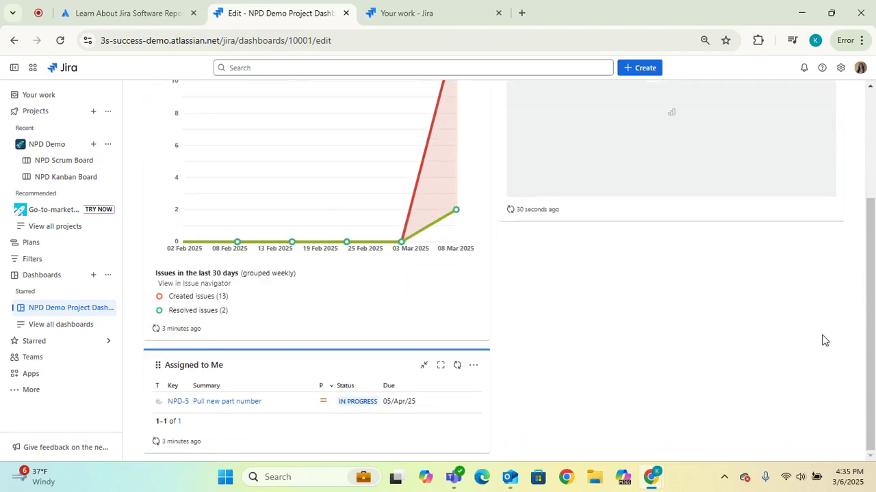
drag(156, 365, 154, 178)
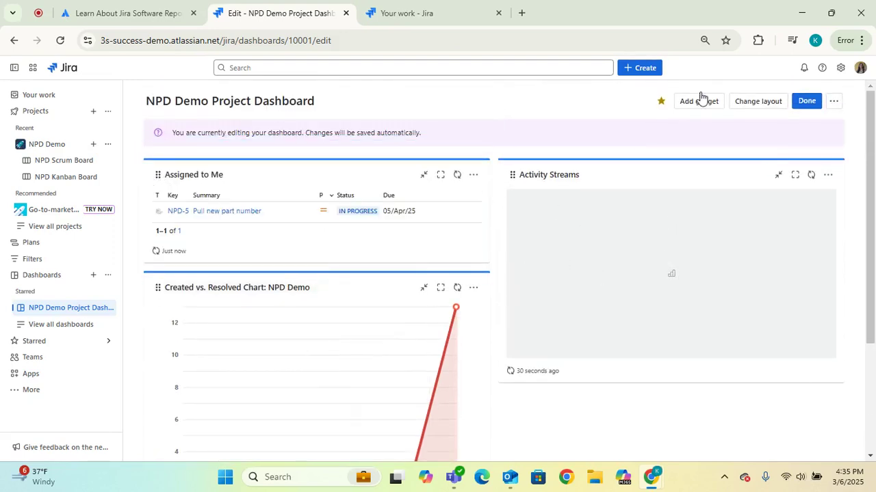
Step: Look at the dashboard's layout options without choosing another one, and finish editing the dashboard
click(749, 108)
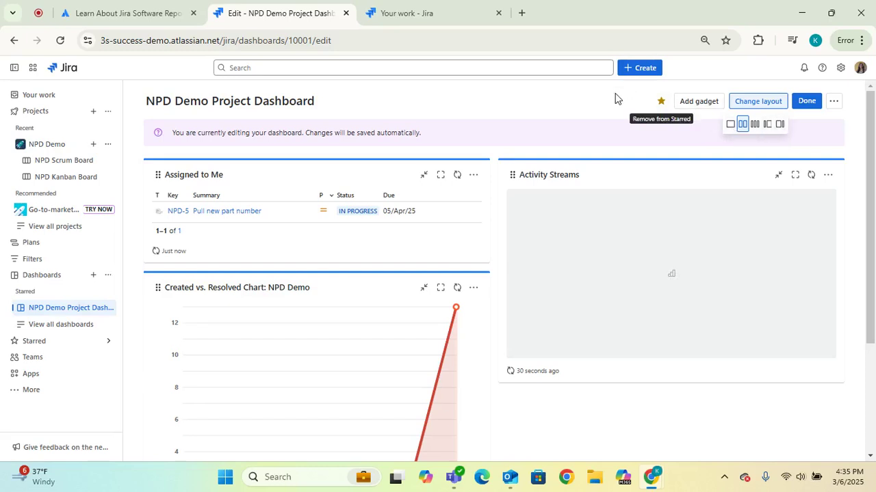
click(473, 143)
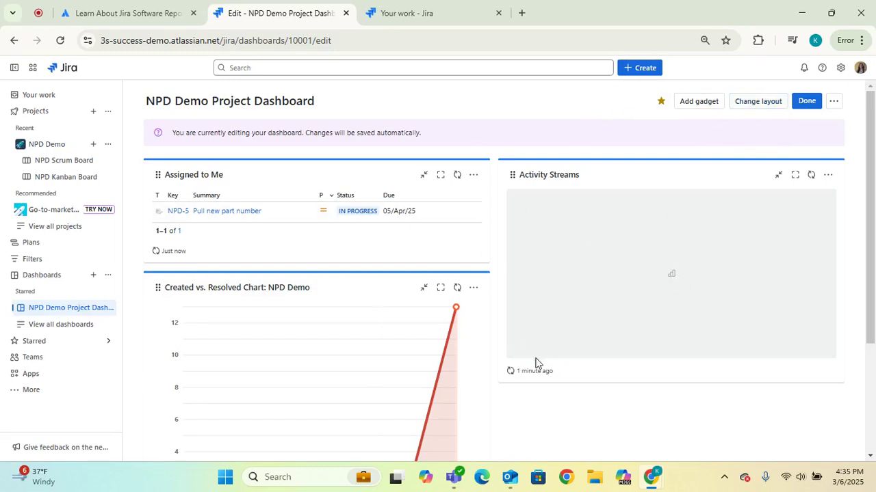
click(804, 103)
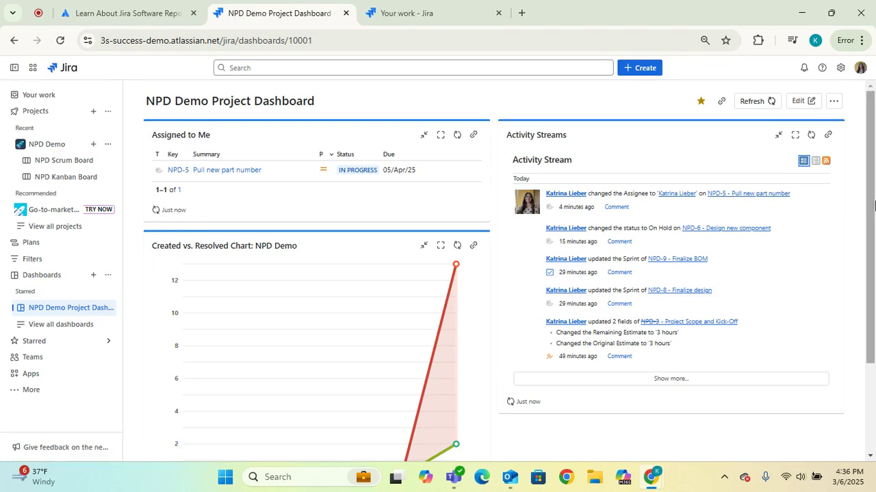
drag(873, 202, 846, 162)
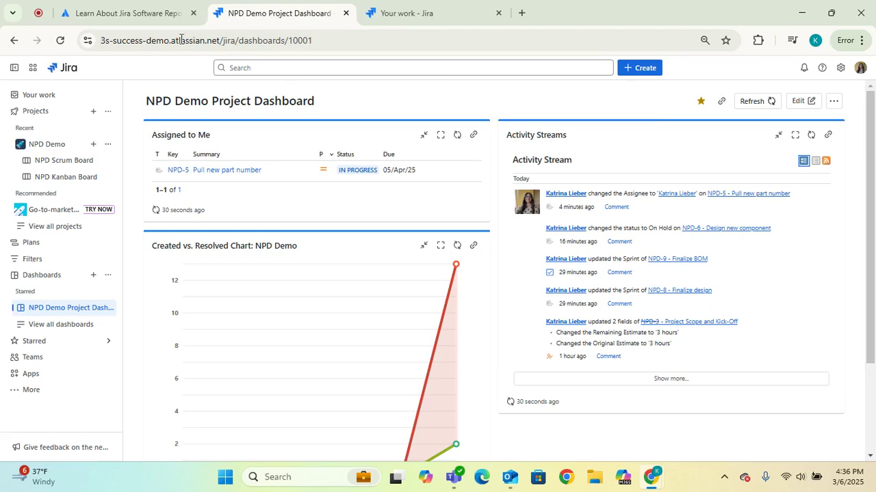
click(123, 12)
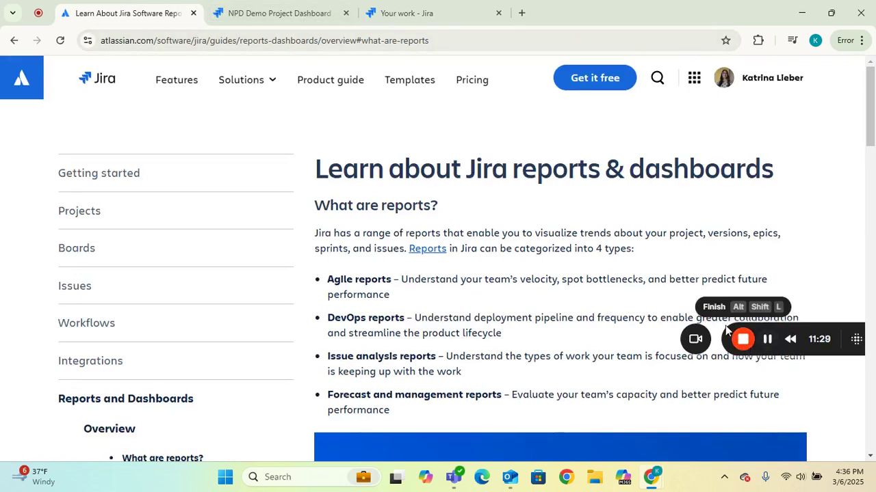
click(292, 13)
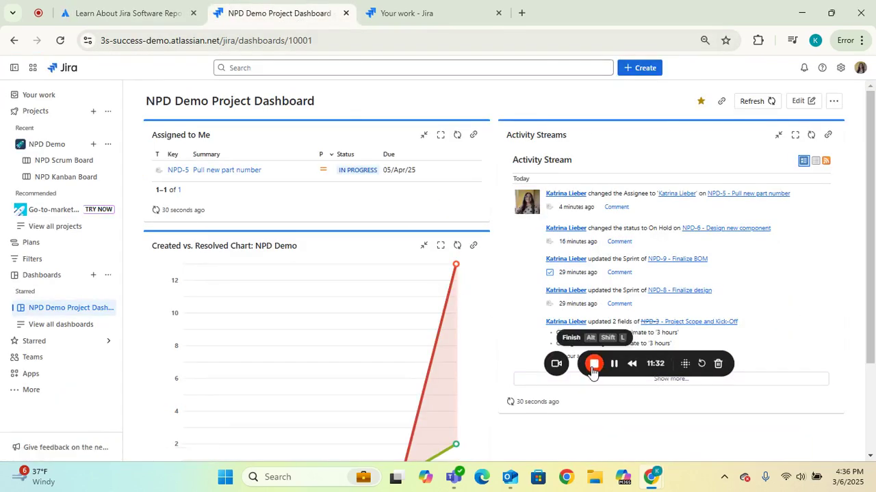